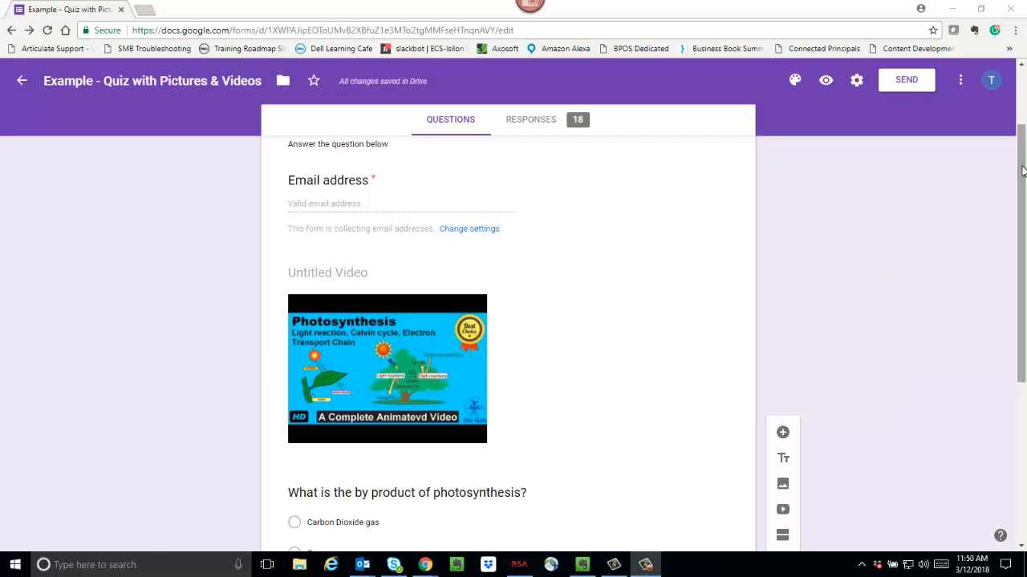
Turn on the "Make this a quiz" option in the form's quiz settings
drag(1022, 171, 1025, 290)
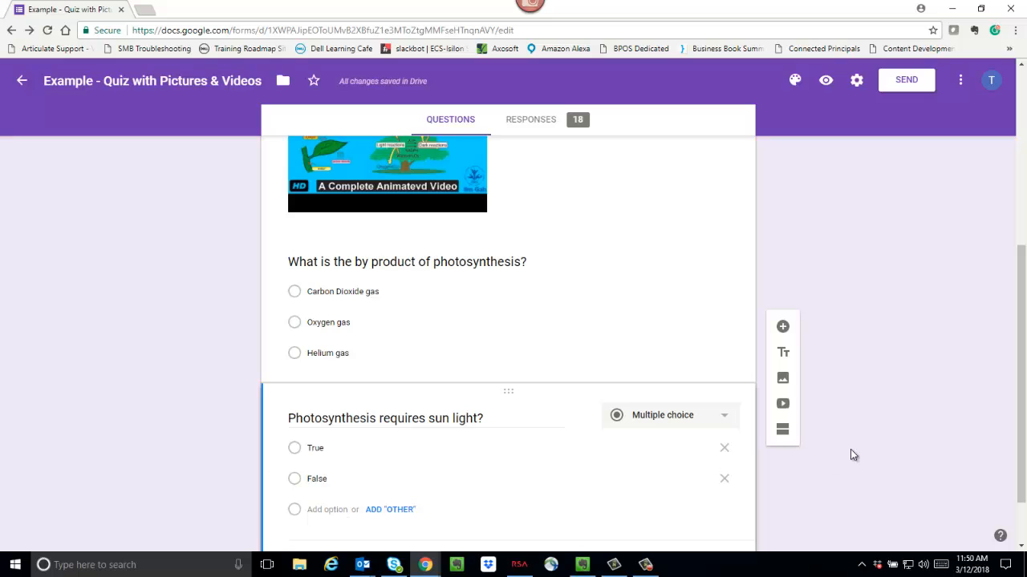
drag(1021, 347, 1019, 178)
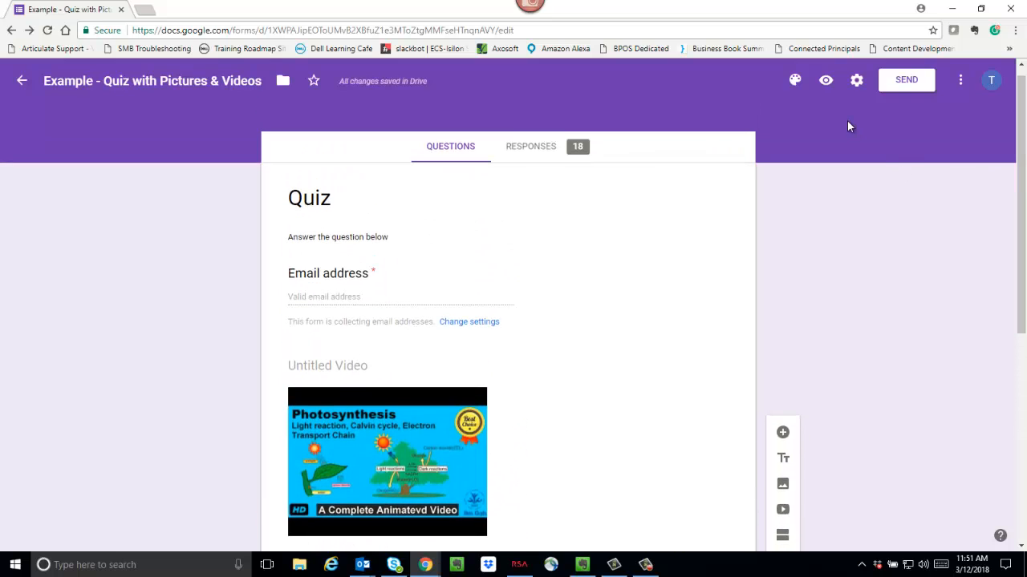
click(857, 81)
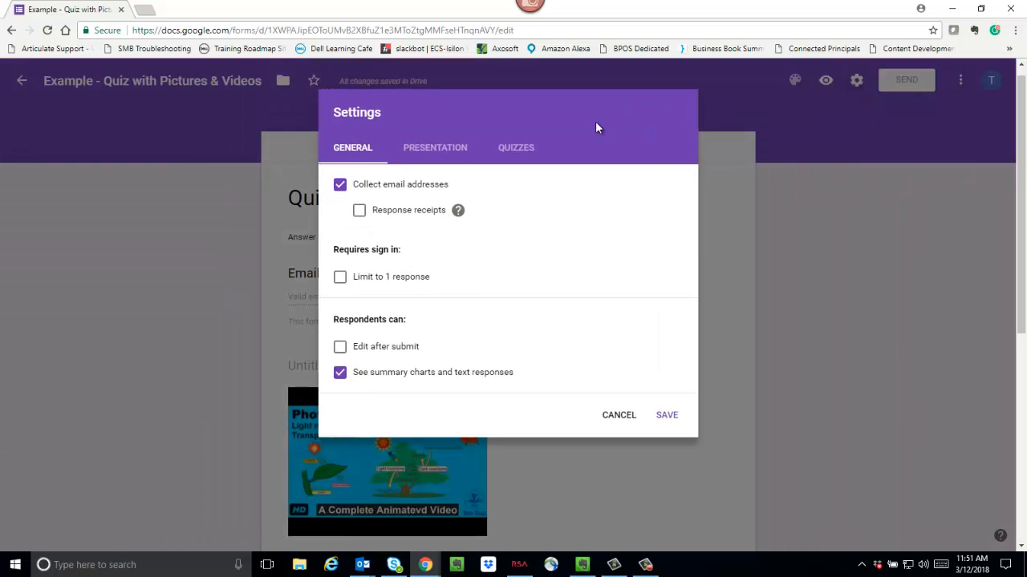
click(514, 151)
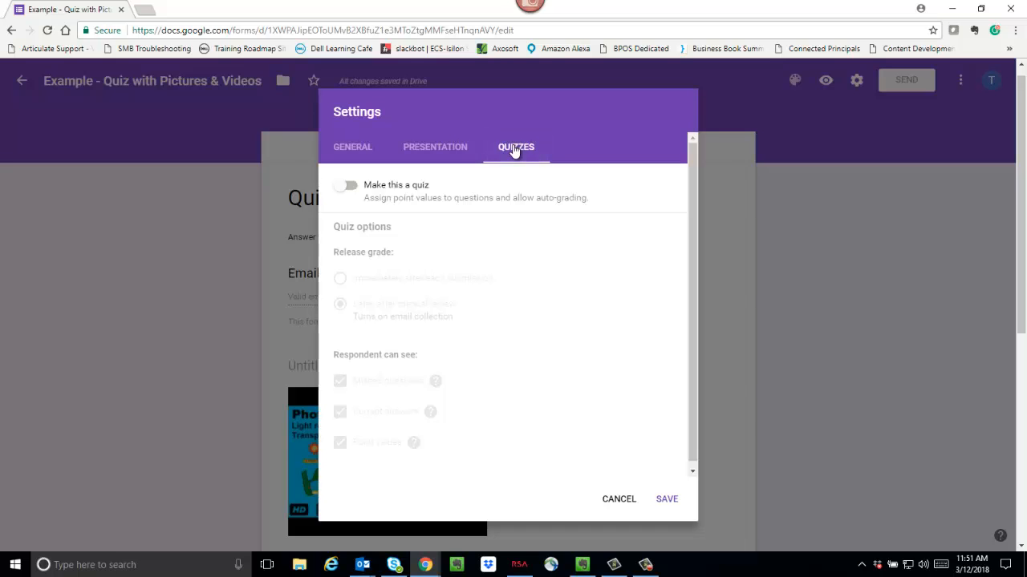
click(353, 188)
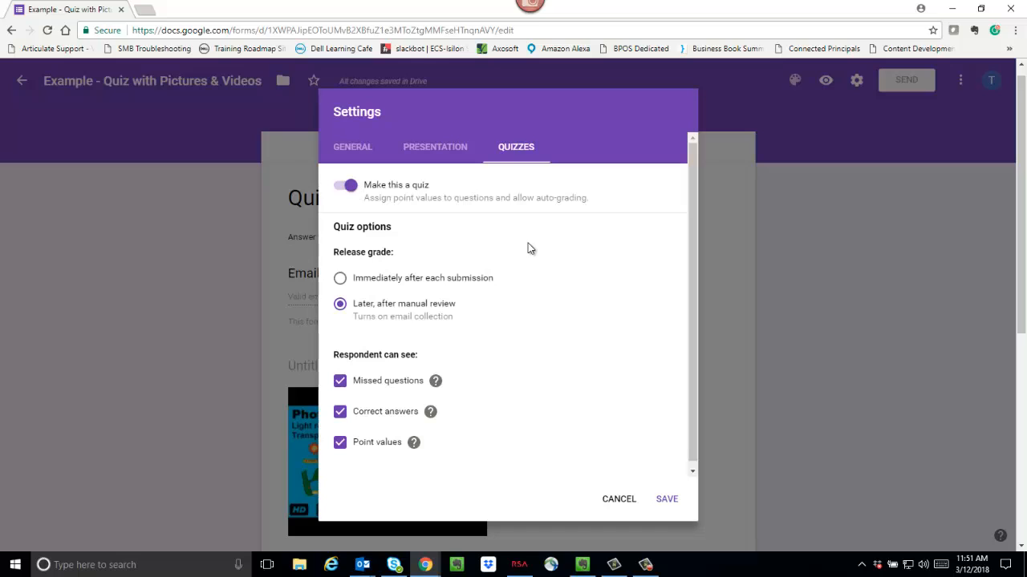
Set grades to be released immediately after each submission and save the quiz settings
drag(694, 259, 688, 292)
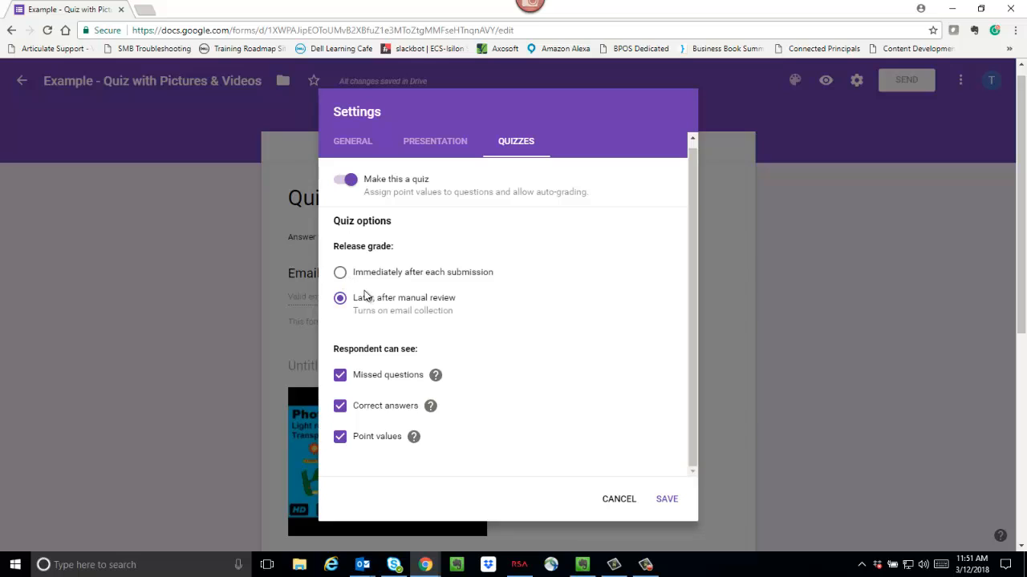
click(341, 274)
mouse_move(436, 387)
mouse_move(438, 414)
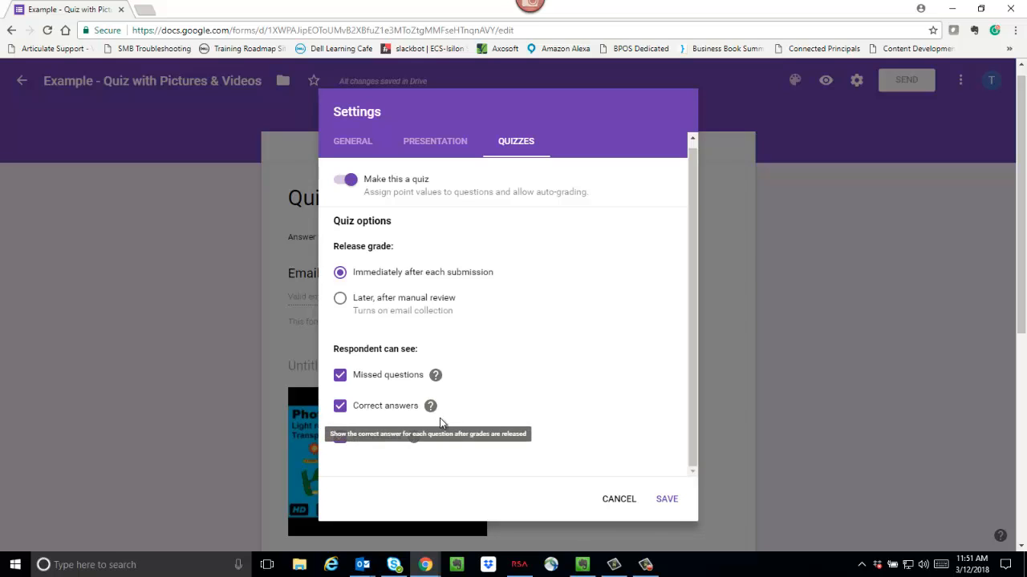
mouse_move(415, 442)
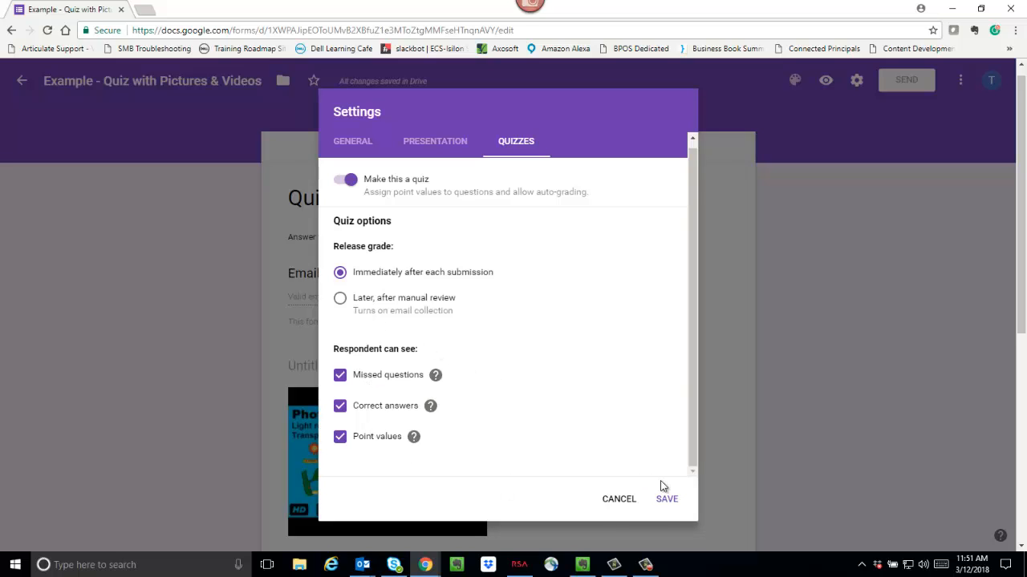
click(666, 500)
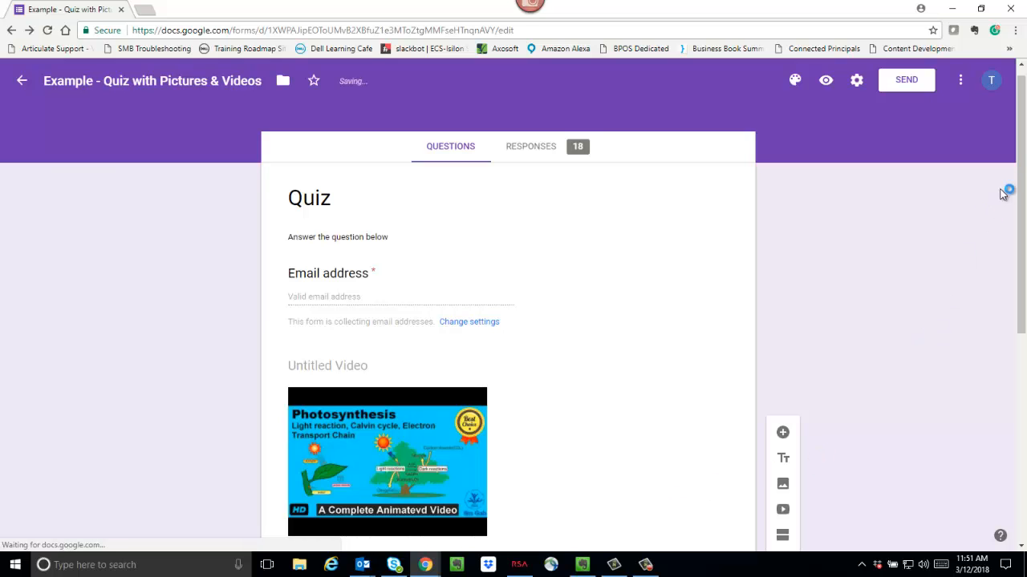
Mark "Oxygen gas" as the correct answer in the answer key of the photosynthesis by-product question
drag(1020, 184, 1024, 319)
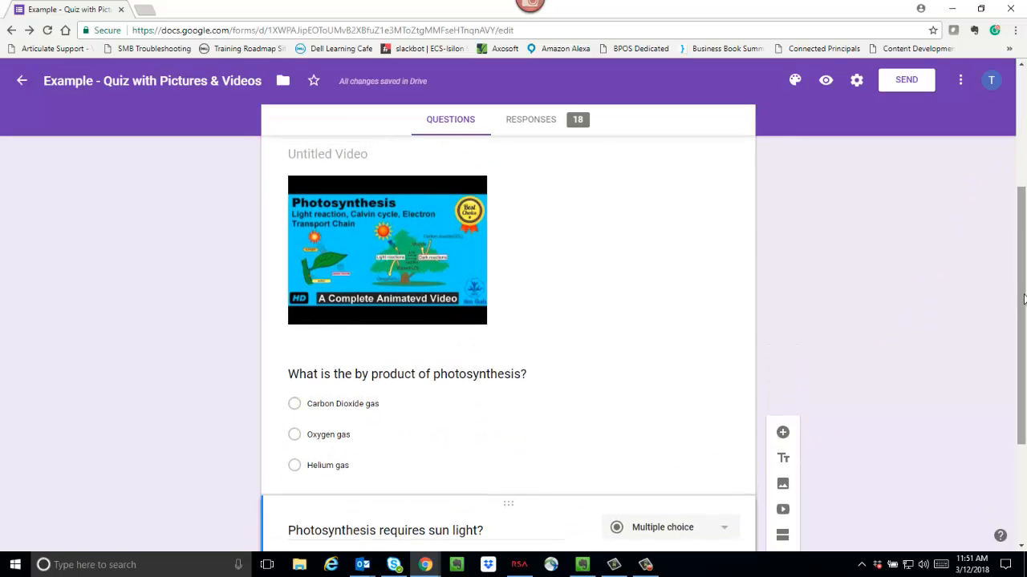
click(413, 437)
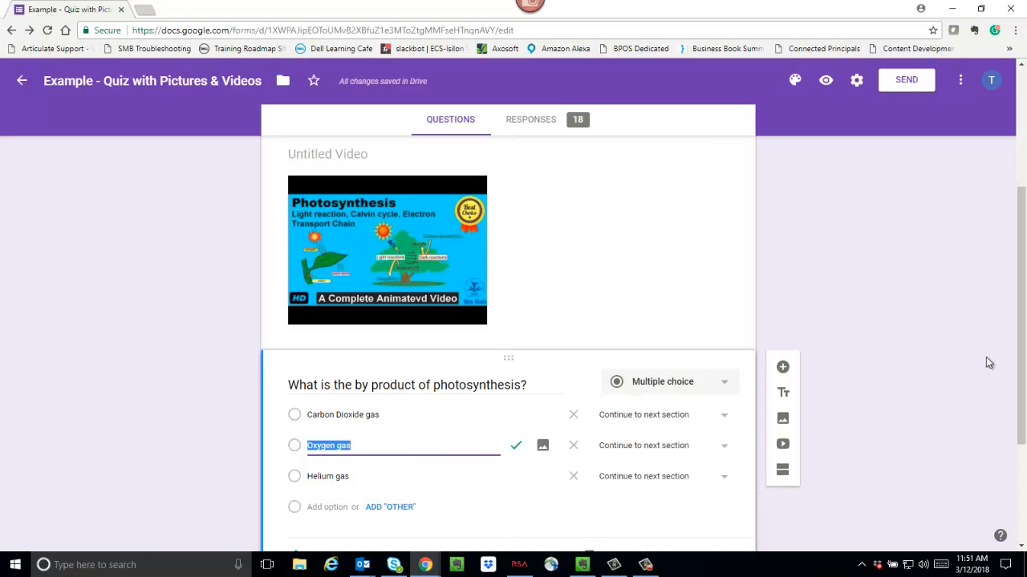
drag(1021, 325, 1025, 402)
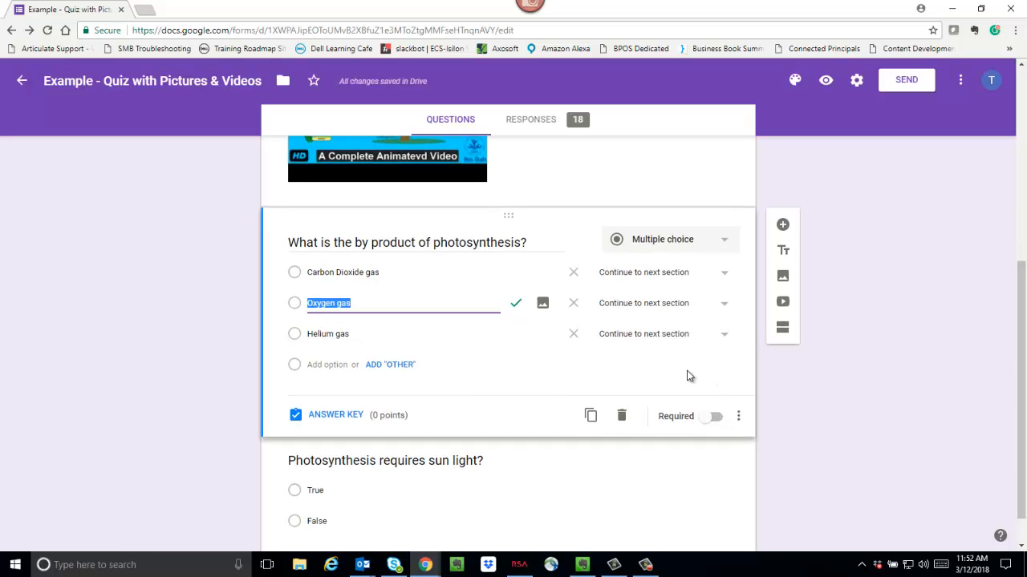
click(331, 414)
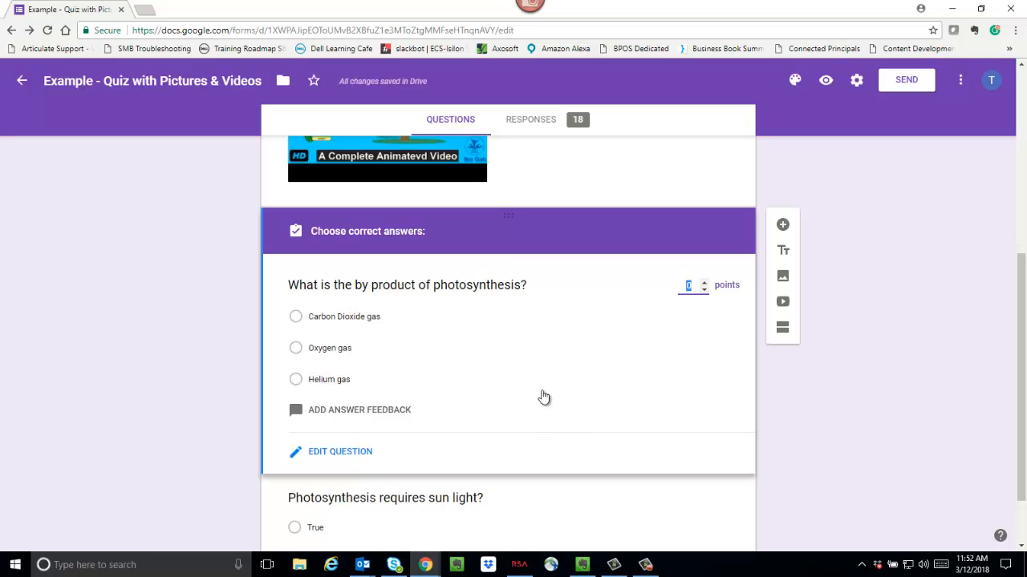
click(295, 350)
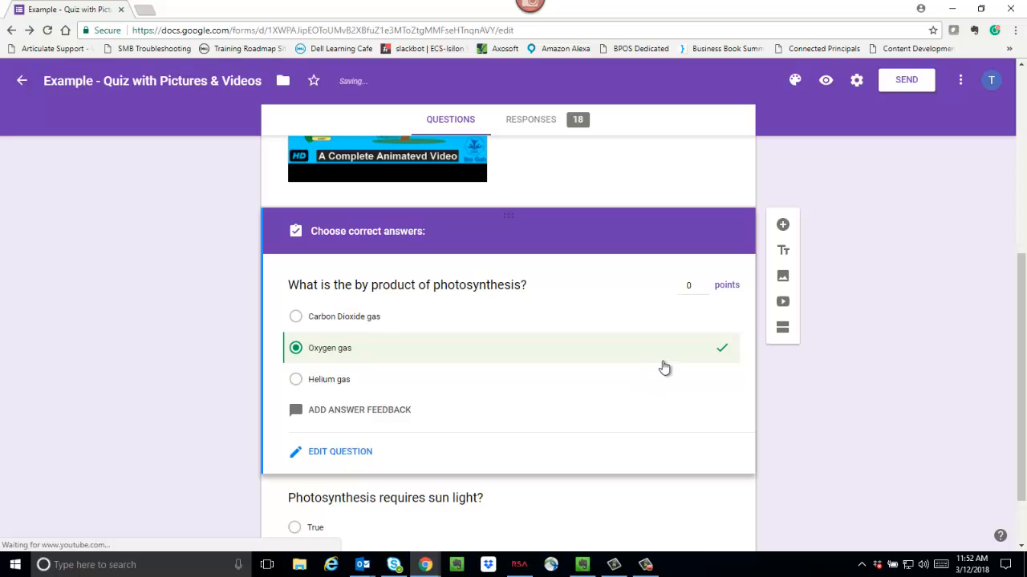
Assign 5 points to the photosynthesis by-product question
click(704, 286)
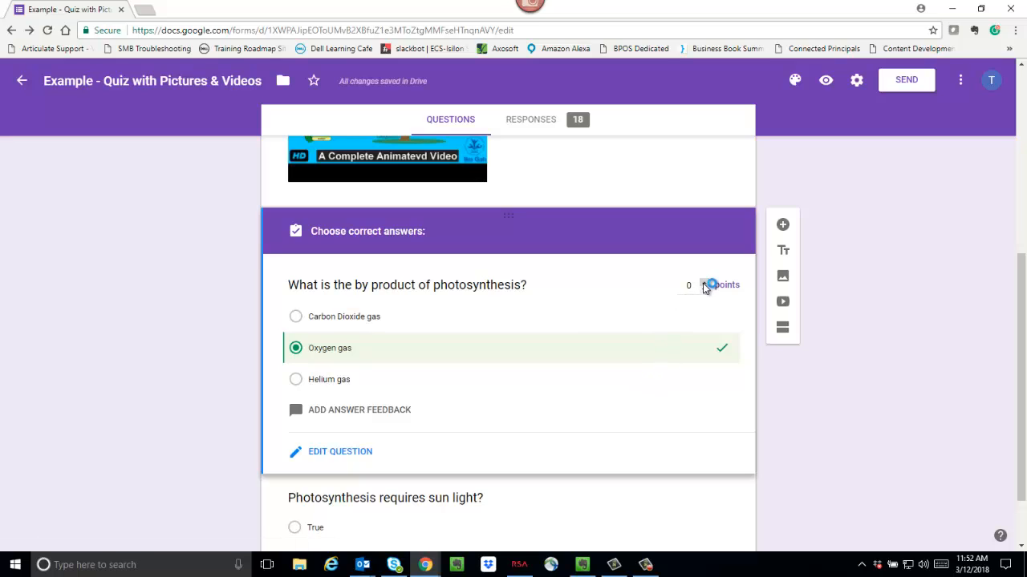
click(705, 285)
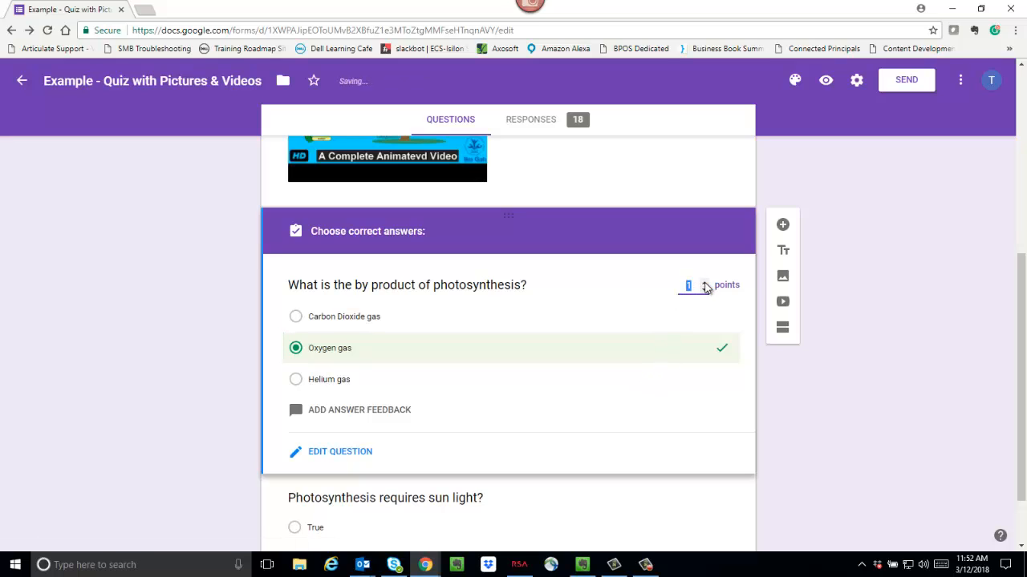
click(705, 283)
click(705, 283)
click(705, 283)
click(705, 283)
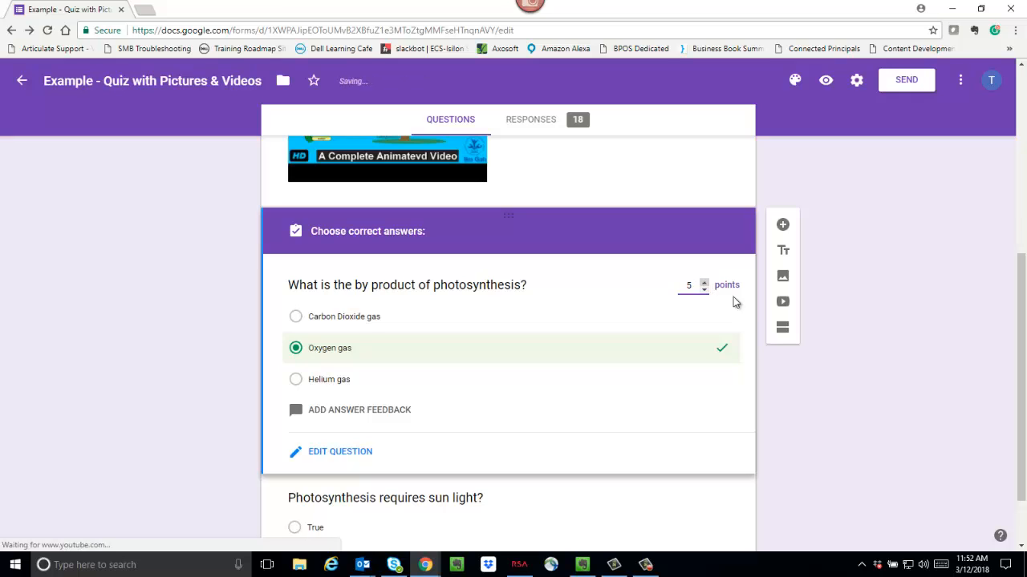
Mark "True" as the correct answer to "Photosynthesis requires sun light?" and assign it 5 points
scroll(1023, 371, down, 1)
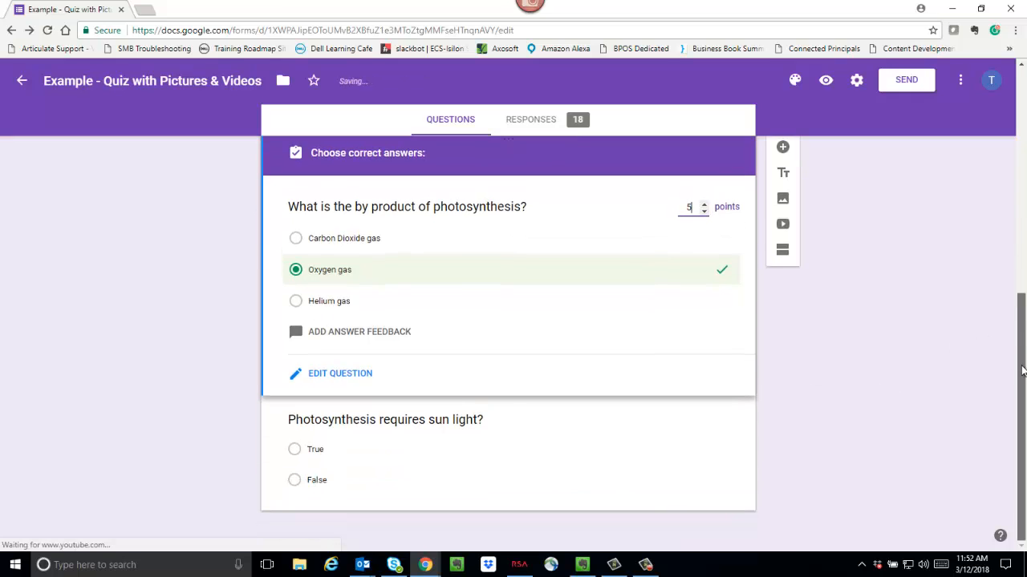
click(294, 451)
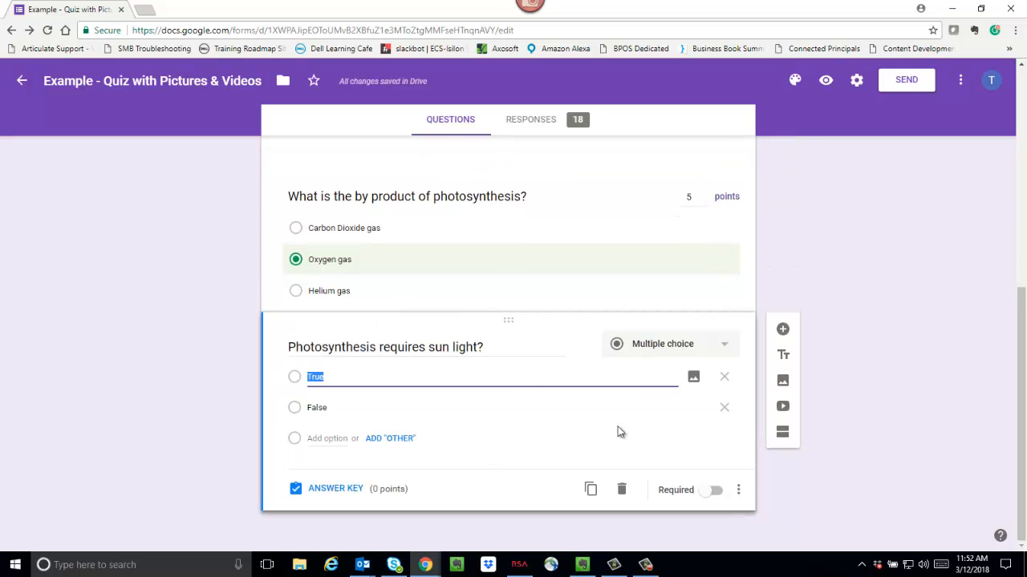
click(320, 491)
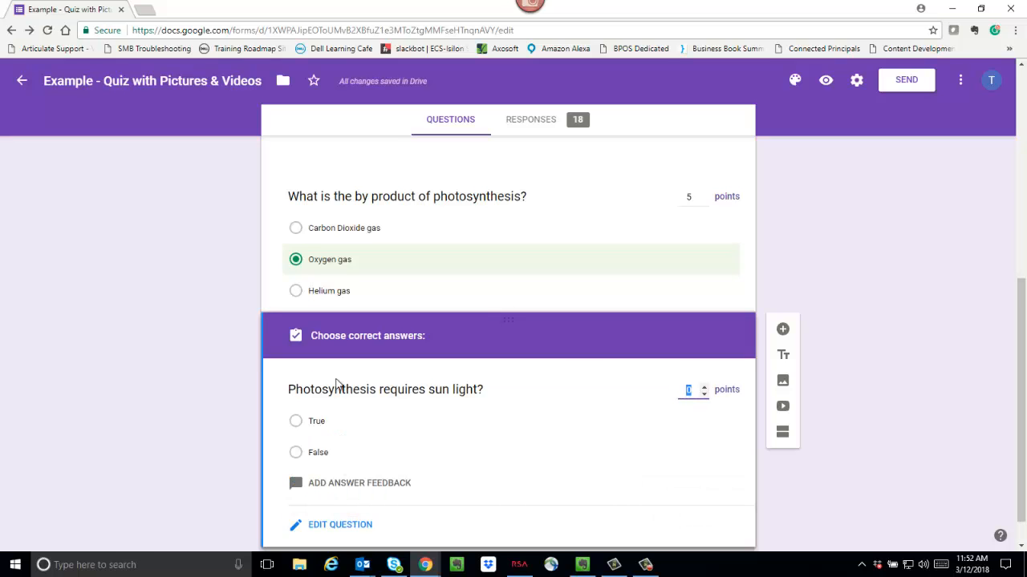
click(295, 423)
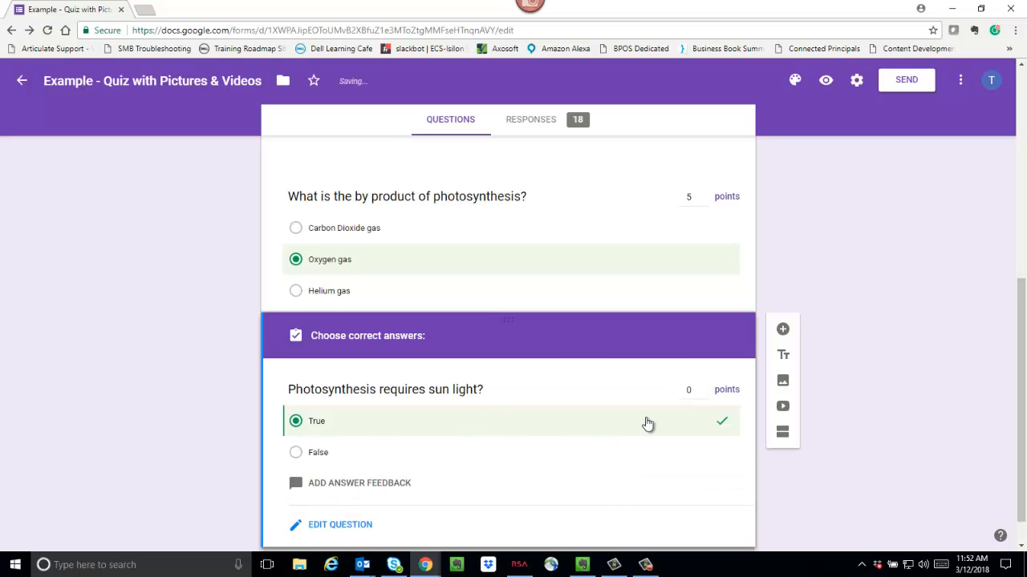
click(704, 390)
text(3)
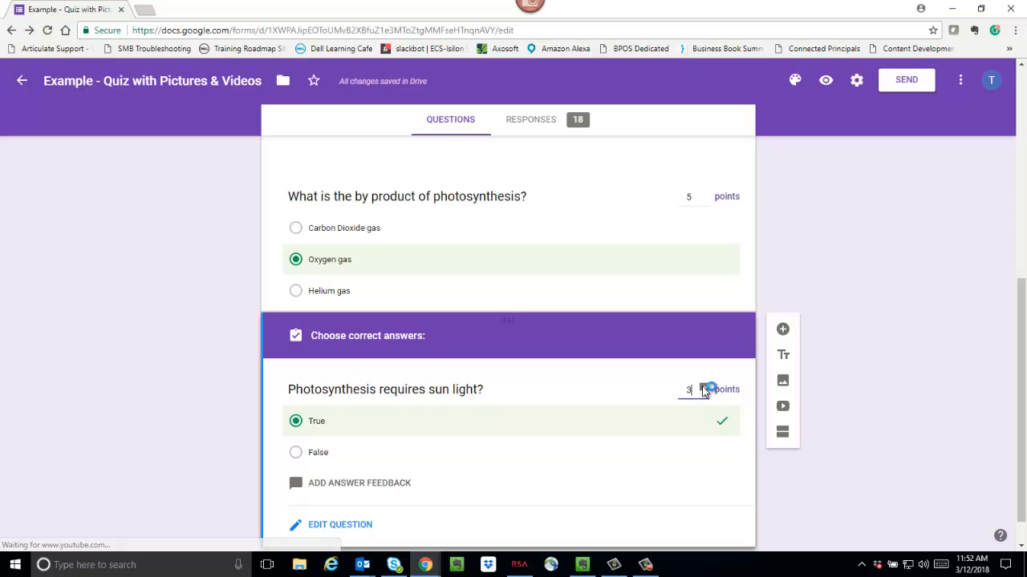
click(704, 387)
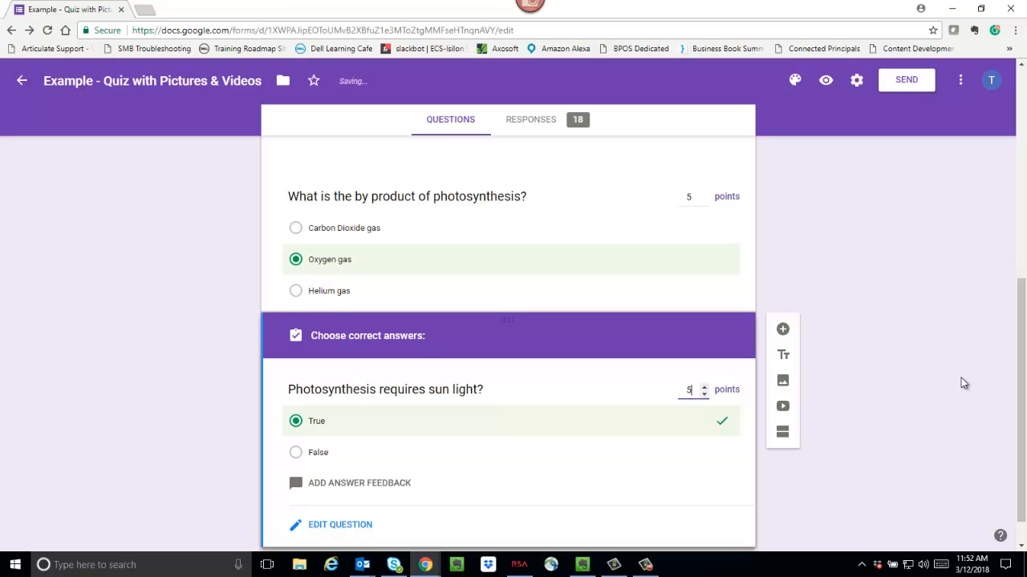
Add the incorrect-answer feedback "No, that is incorrect." to the sun light question
scroll(1022, 376, down, 1)
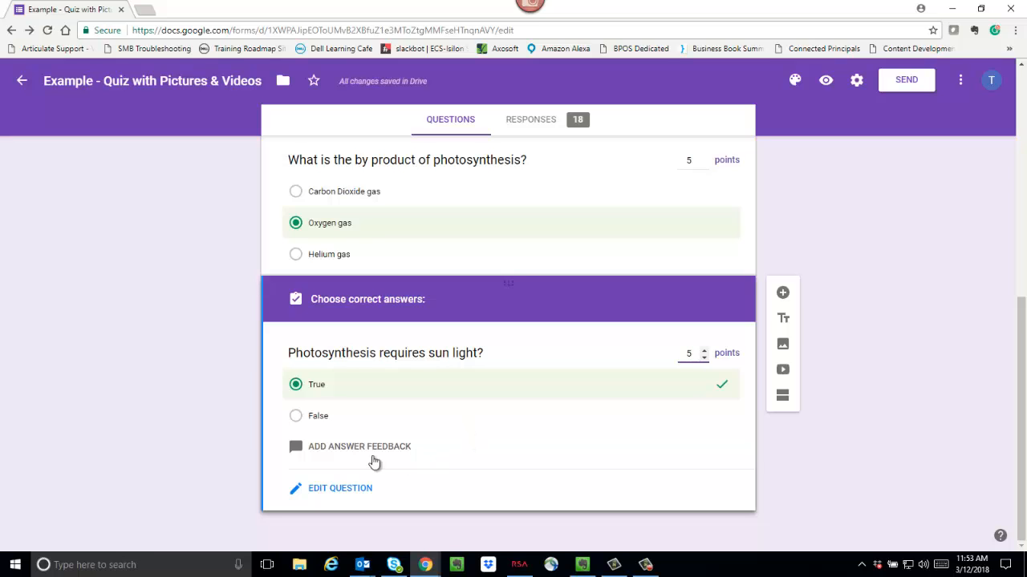
click(332, 449)
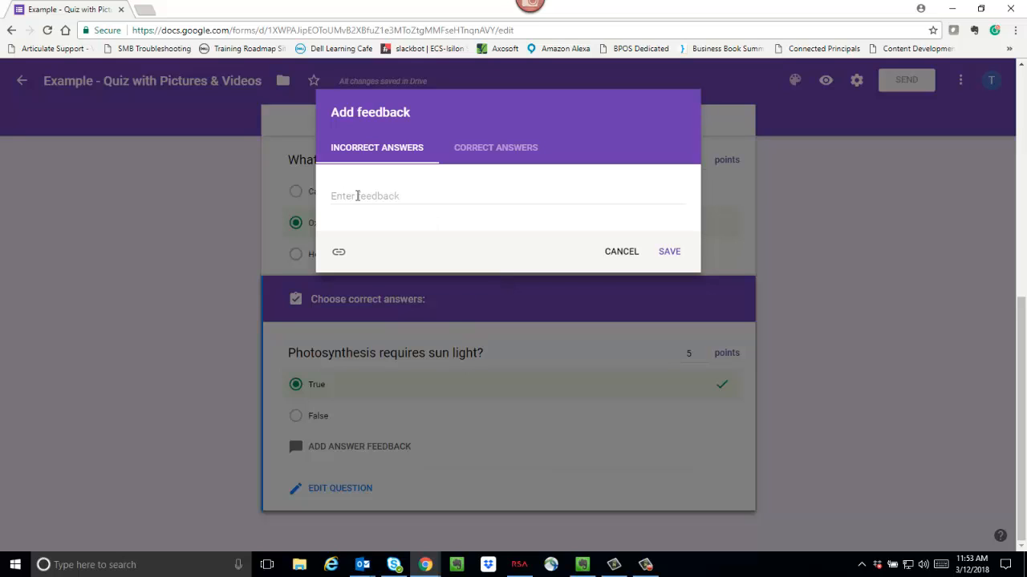
click(358, 196)
text(No, that is incorrect.)
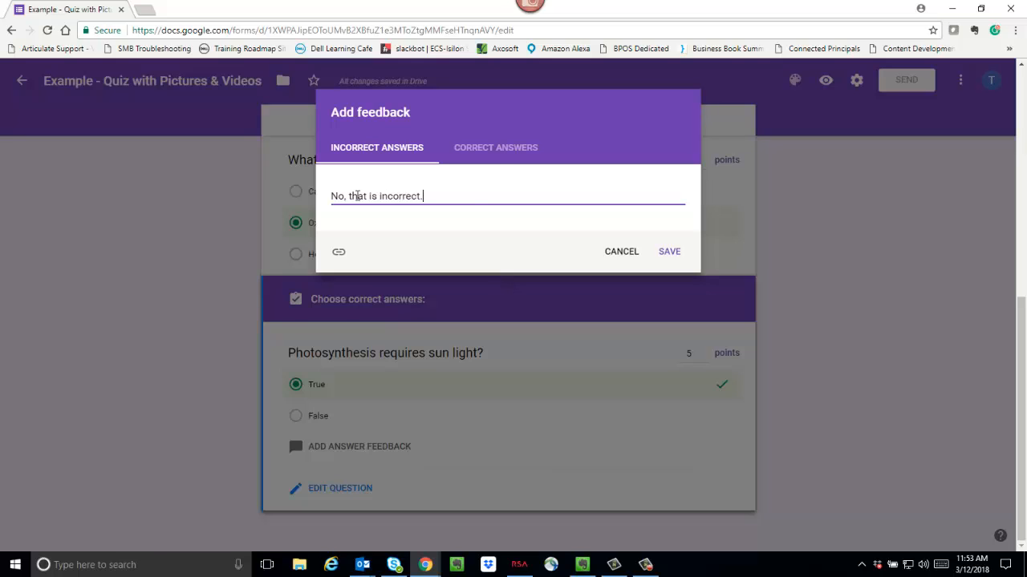
Enter "Yes, that is correct." as the sun light question's feedback for correct answers
click(497, 152)
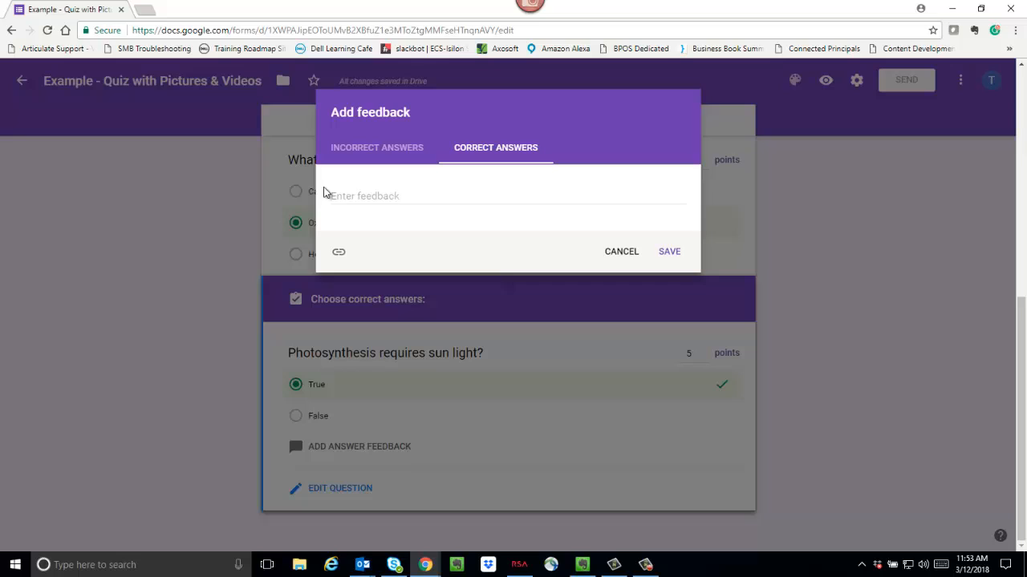
click(344, 195)
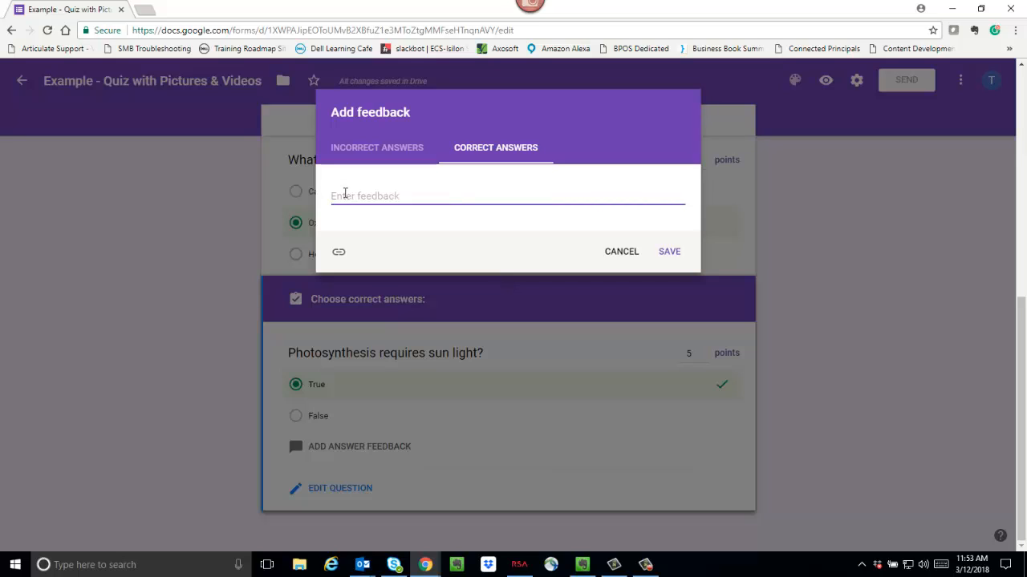
text(Yes, that is correct.)
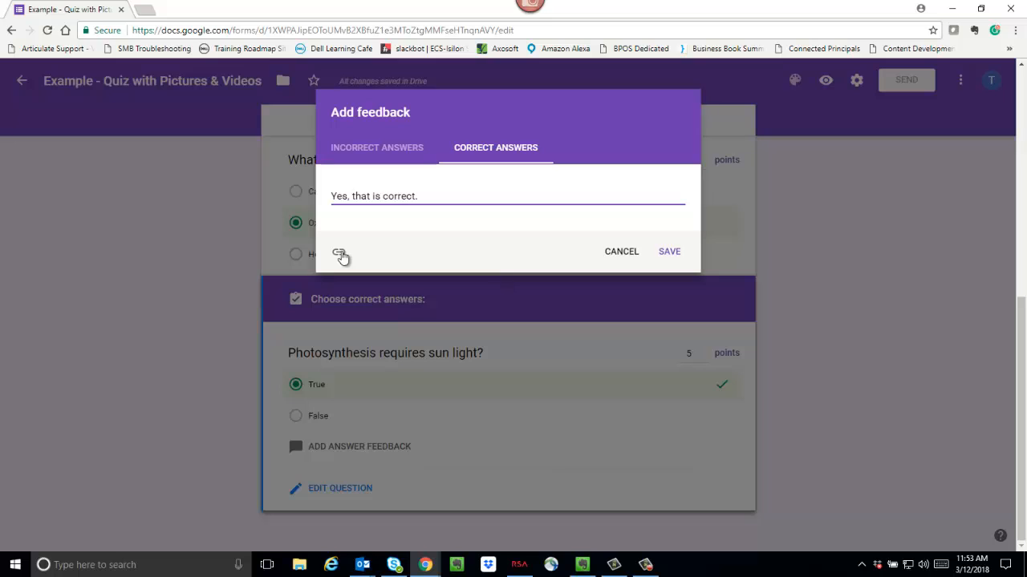
Search the web for "photosynthesis" in a separate browser page and open the Wikipedia article
click(146, 9)
text(photosynthesis)
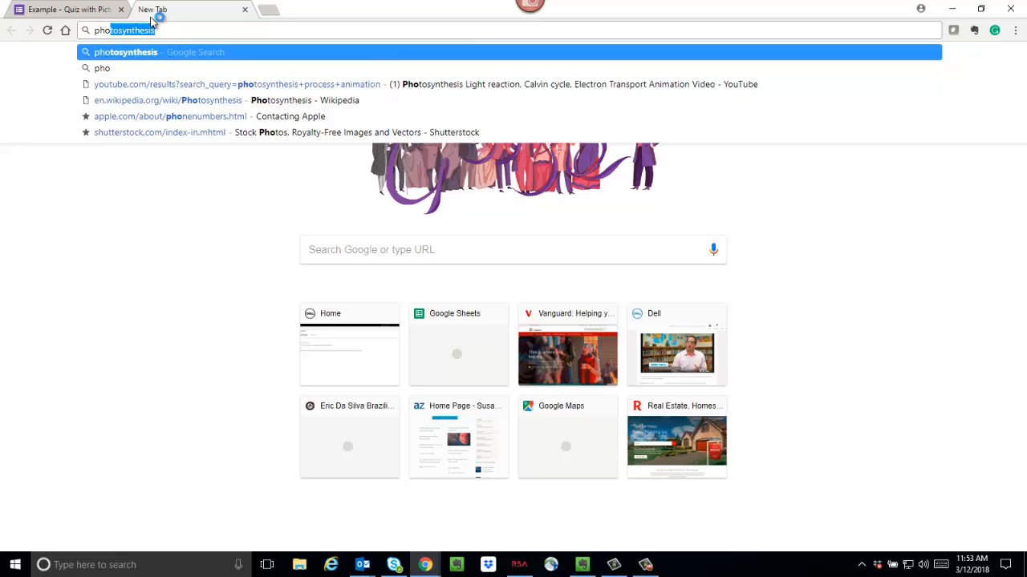
key(Return)
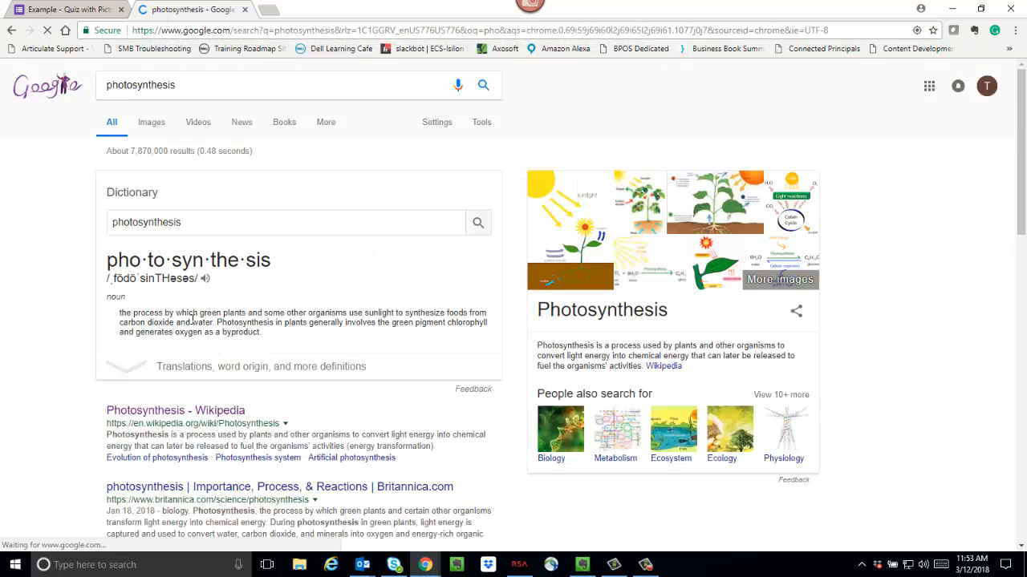
click(208, 411)
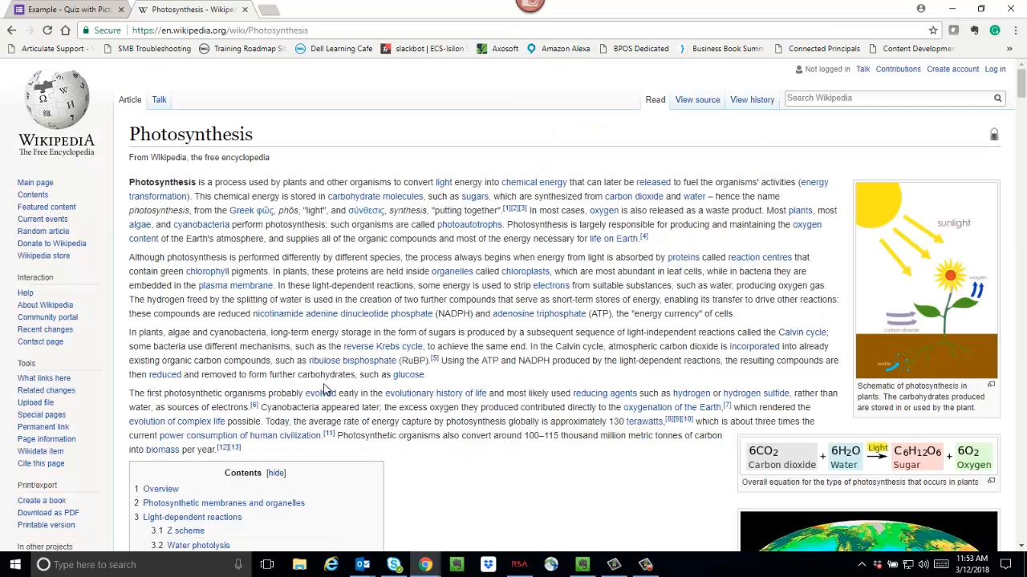
Copy the web address of the Wikipedia Photosynthesis article and return to the quiz form
click(204, 31)
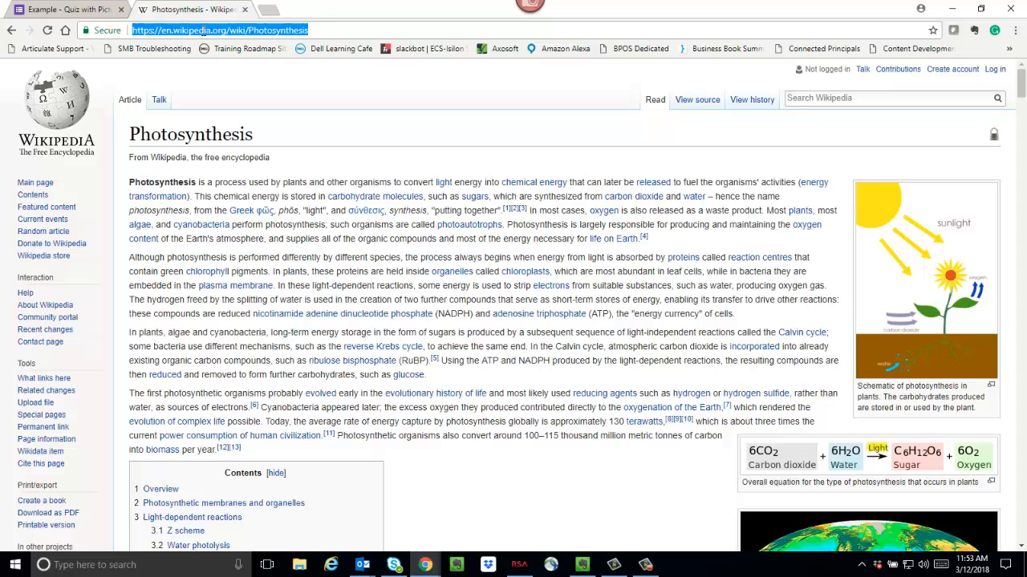
right_click(204, 32)
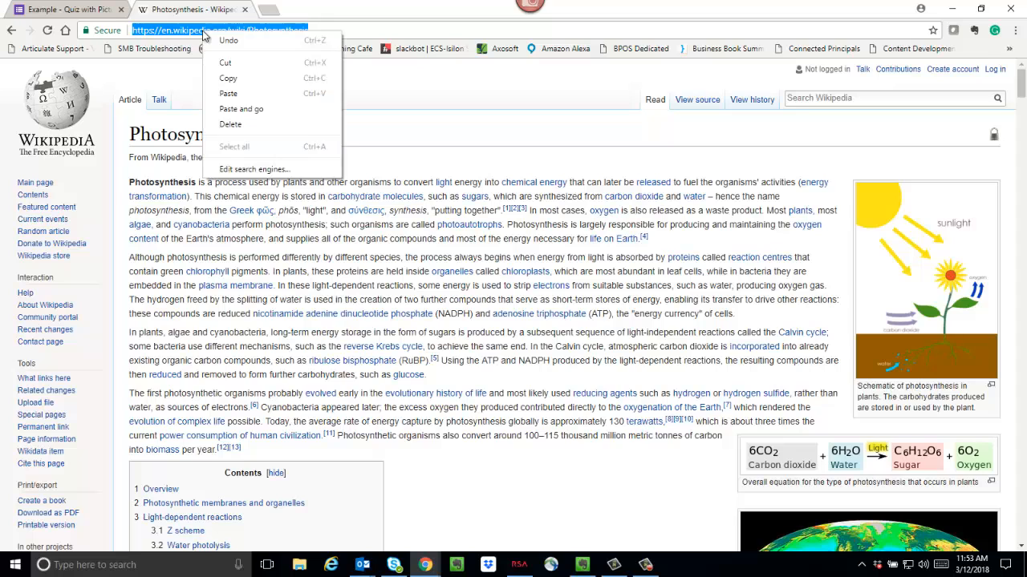
click(227, 78)
click(84, 12)
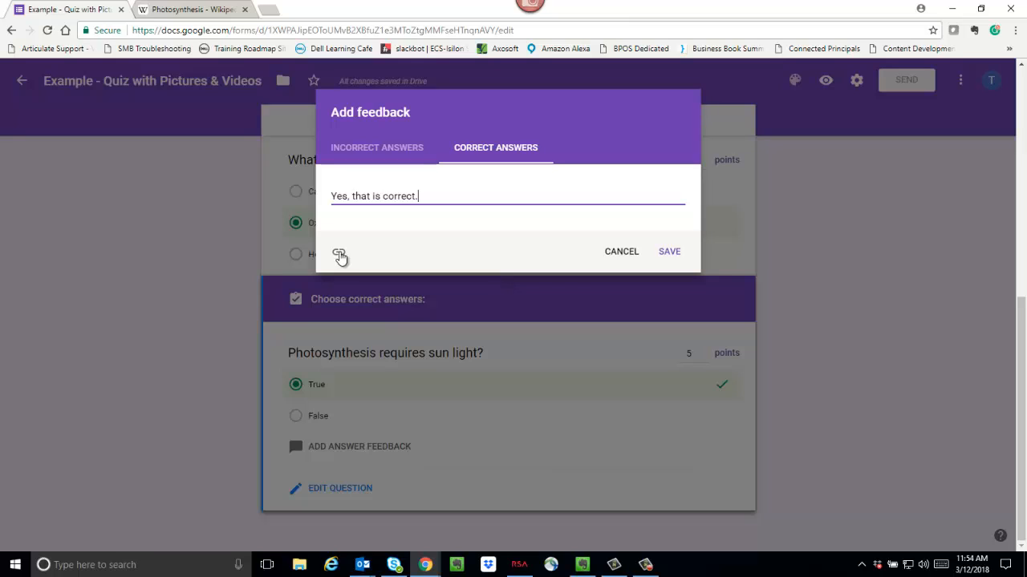
Add the copied Wikipedia address to the correct-answer feedback as a link displayed as "Information on photosynthesis." and save the feedback
click(339, 255)
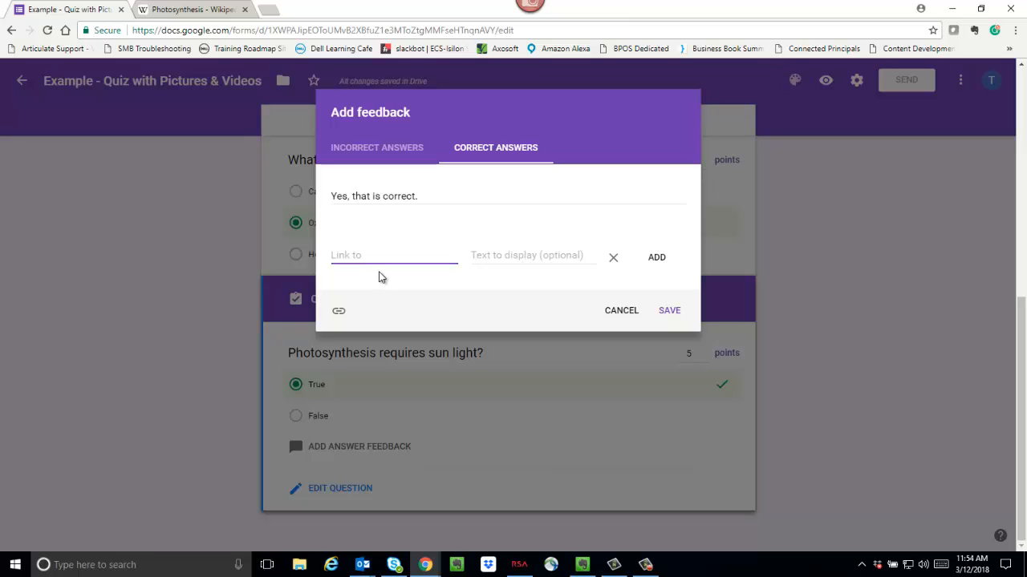
key(ctrl+v)
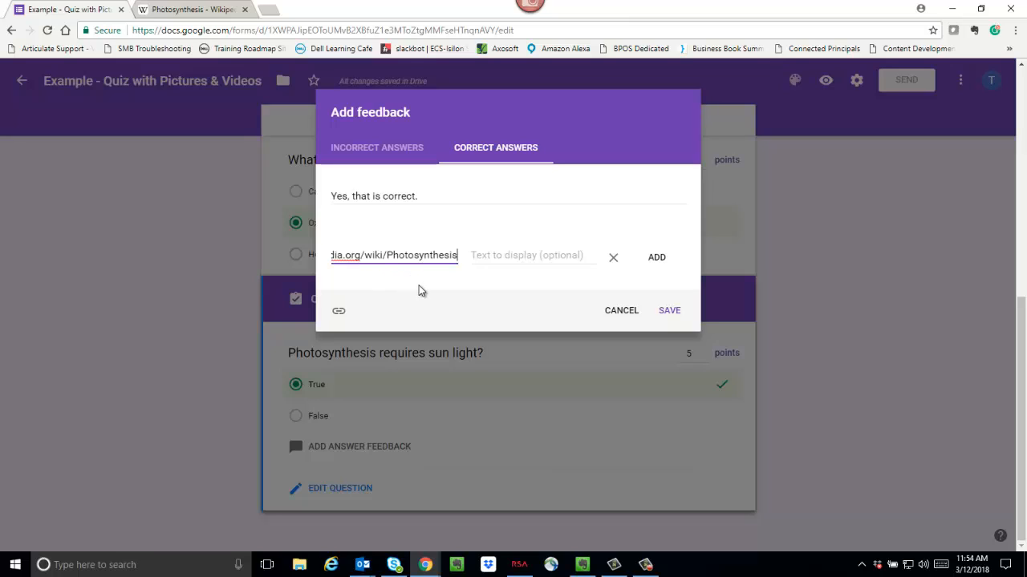
click(483, 257)
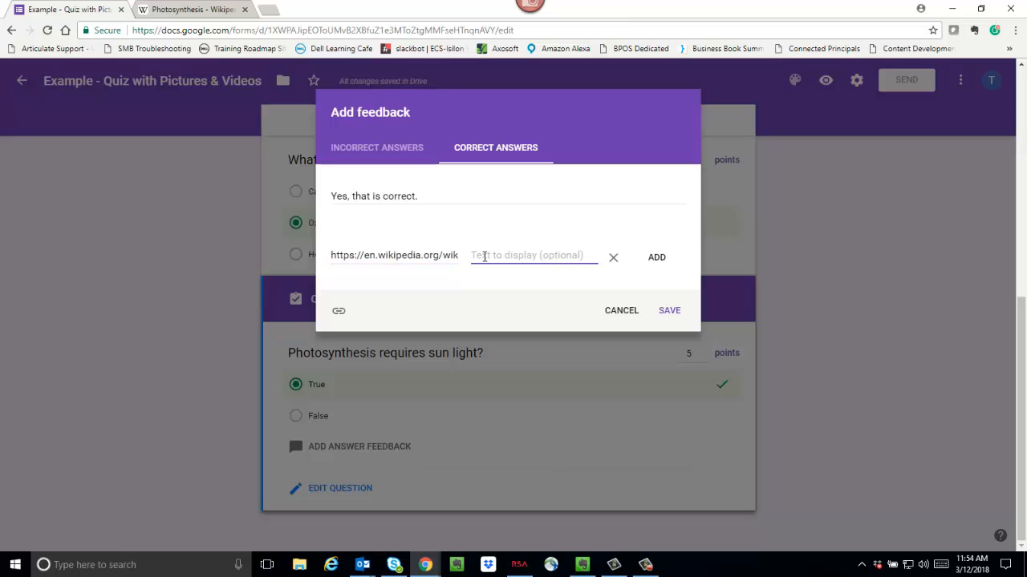
text(IN)
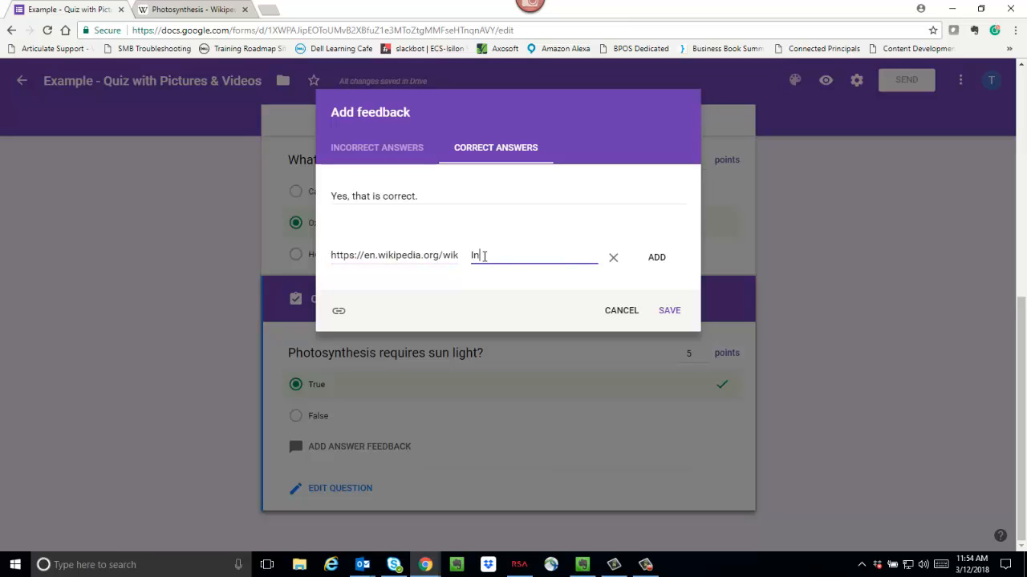
text(formation on photosy)
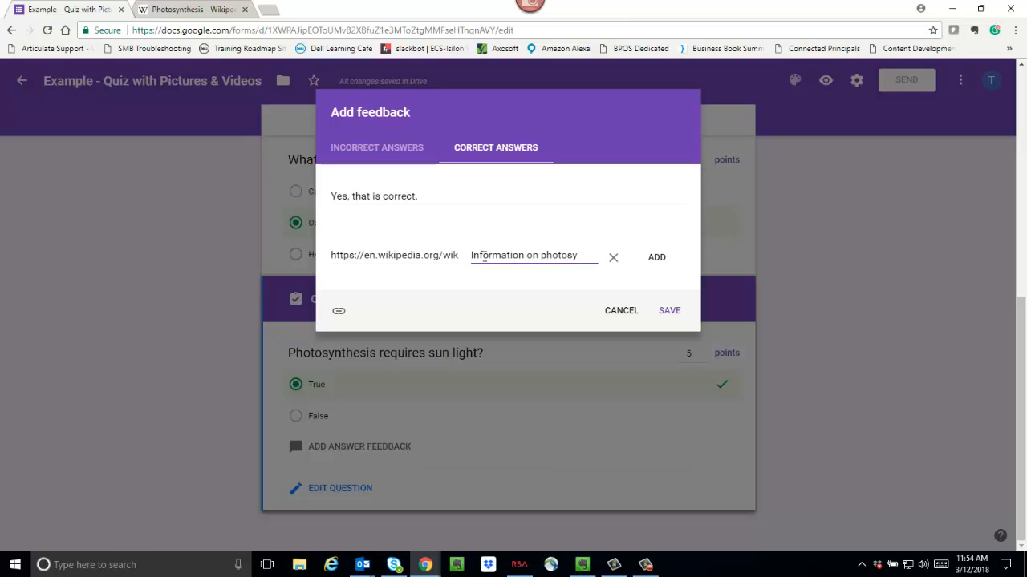
text(nthesis.)
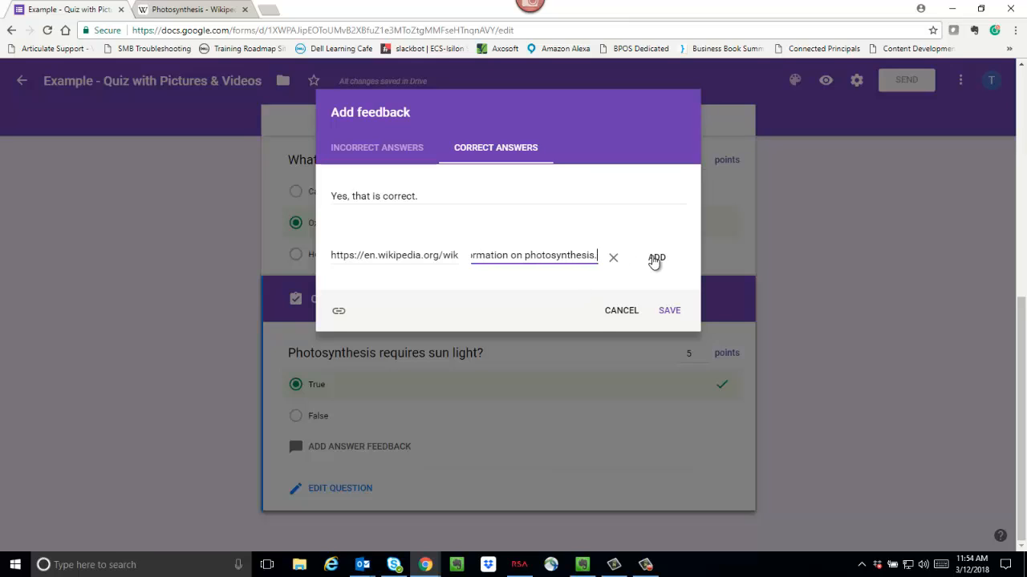
click(655, 259)
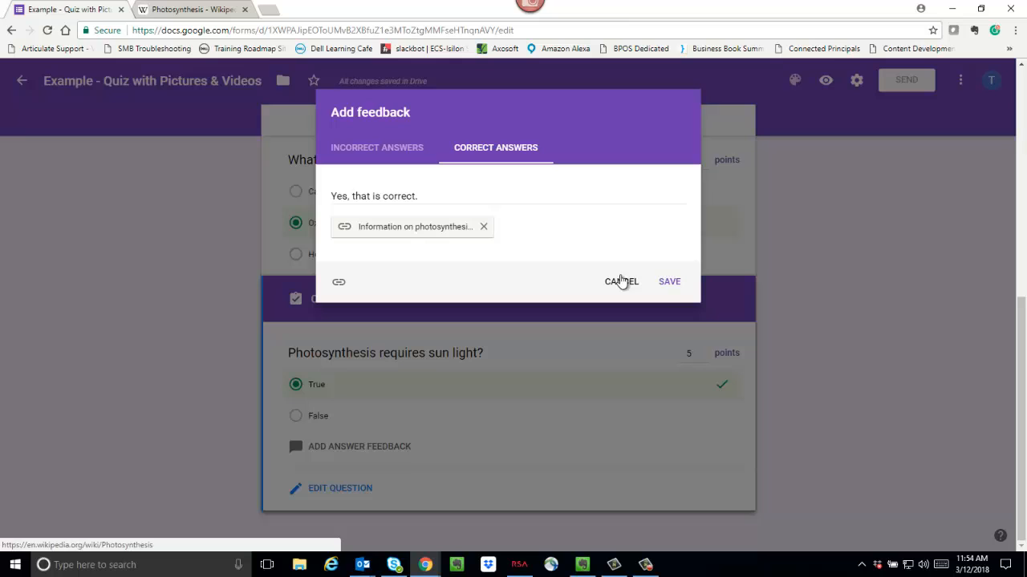
click(673, 285)
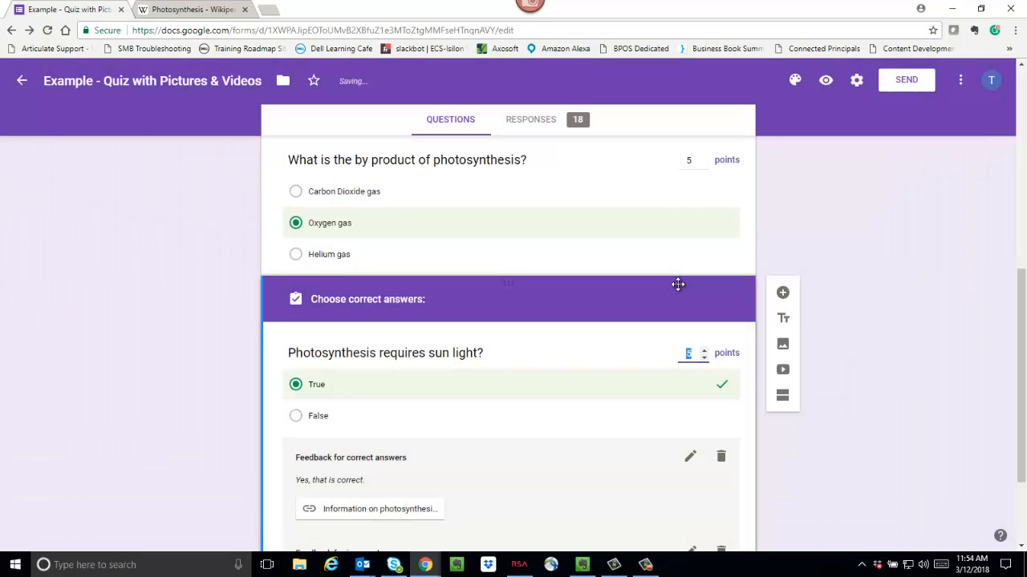
Test the reference link in the sun light question's correct-answer feedback and return to the quiz form
scroll(1010, 321, down, 2)
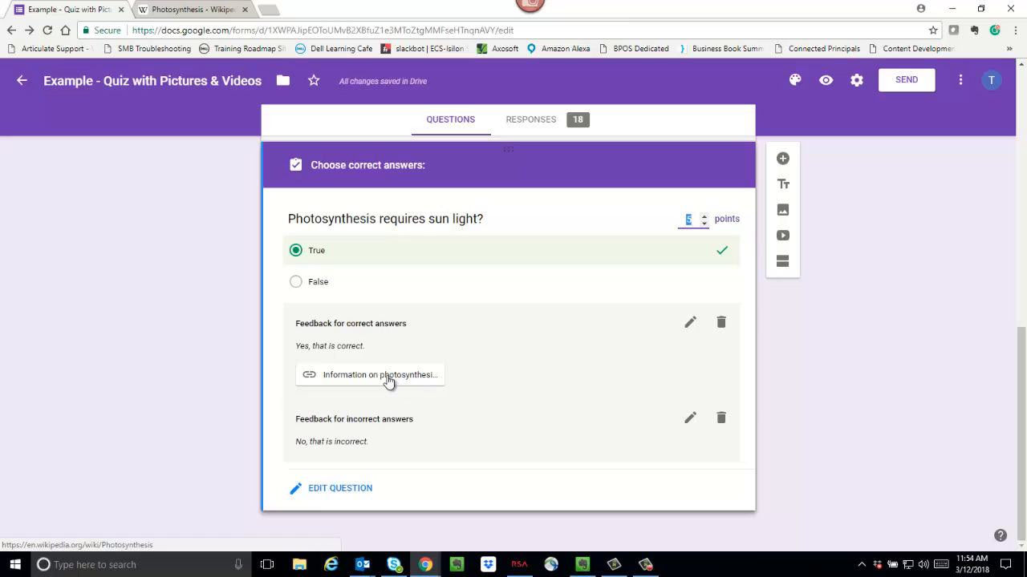
click(345, 377)
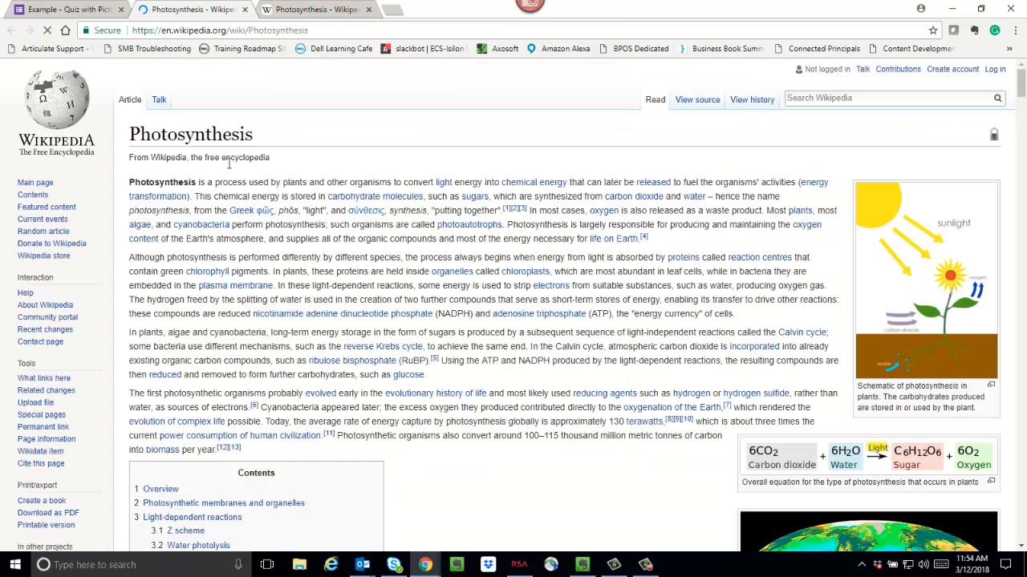
click(77, 11)
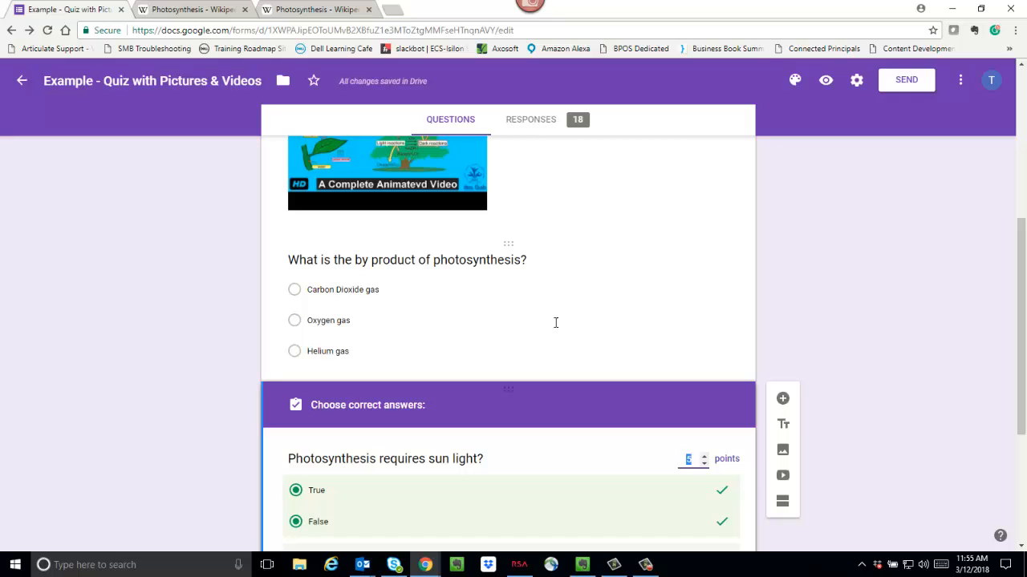
Leave the sun light question's answer key and move the question above the video, directly below the email address field
click(506, 447)
scroll(534, 456, down, 3)
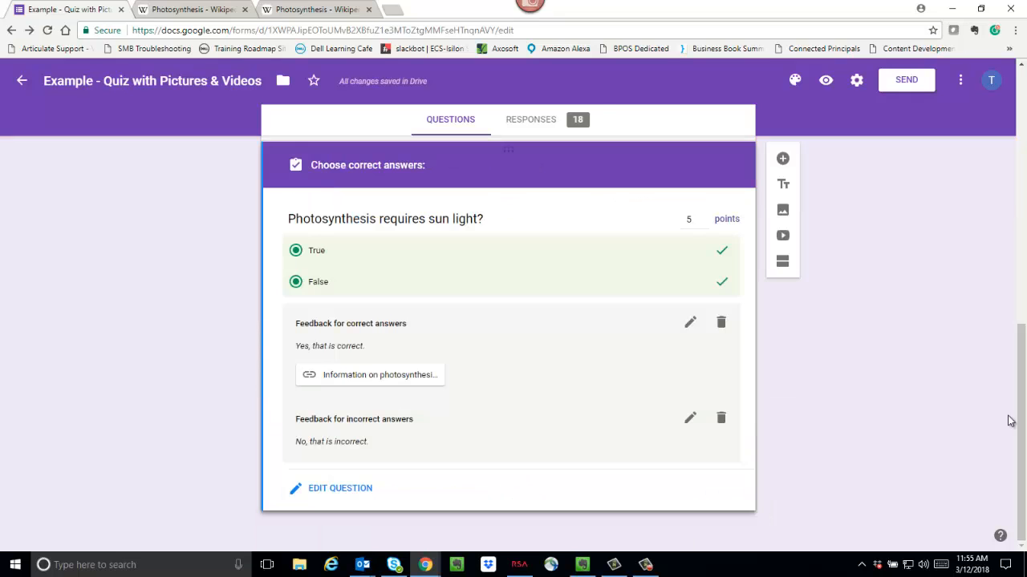
click(348, 490)
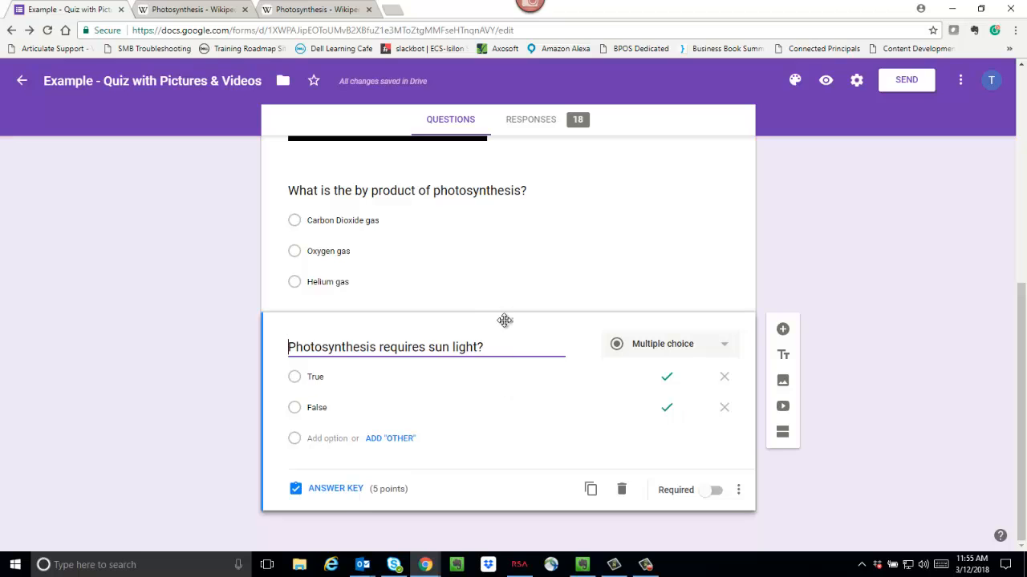
drag(510, 320, 502, 206)
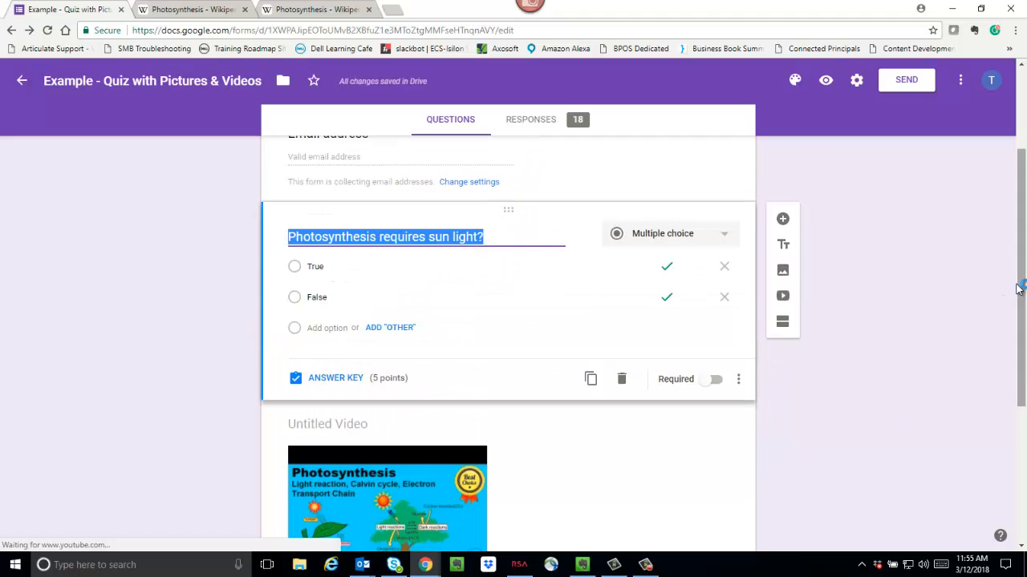
Try making the sun light question required, revert that setting, and open the question's additional options
drag(1020, 286, 1020, 312)
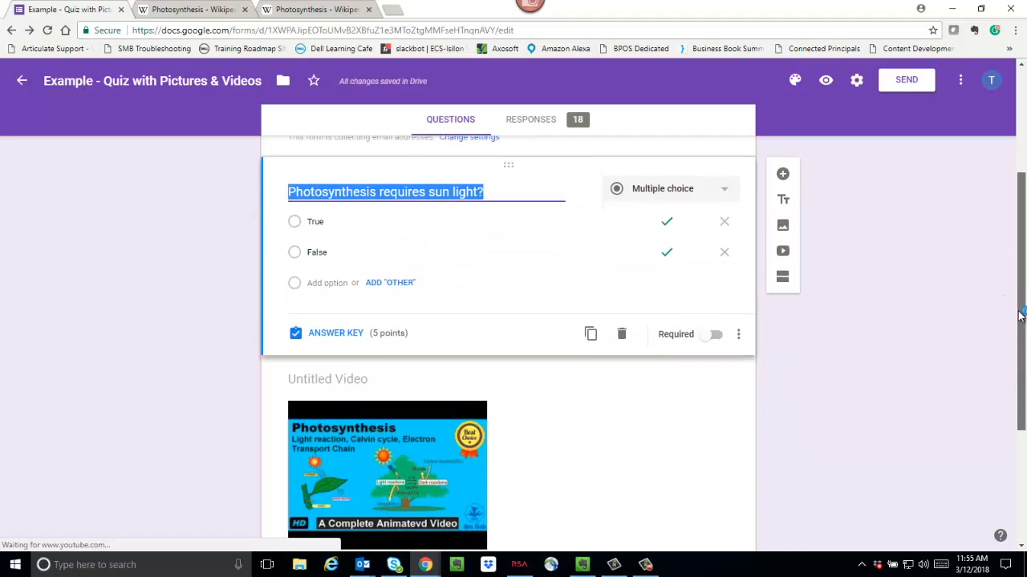
click(713, 333)
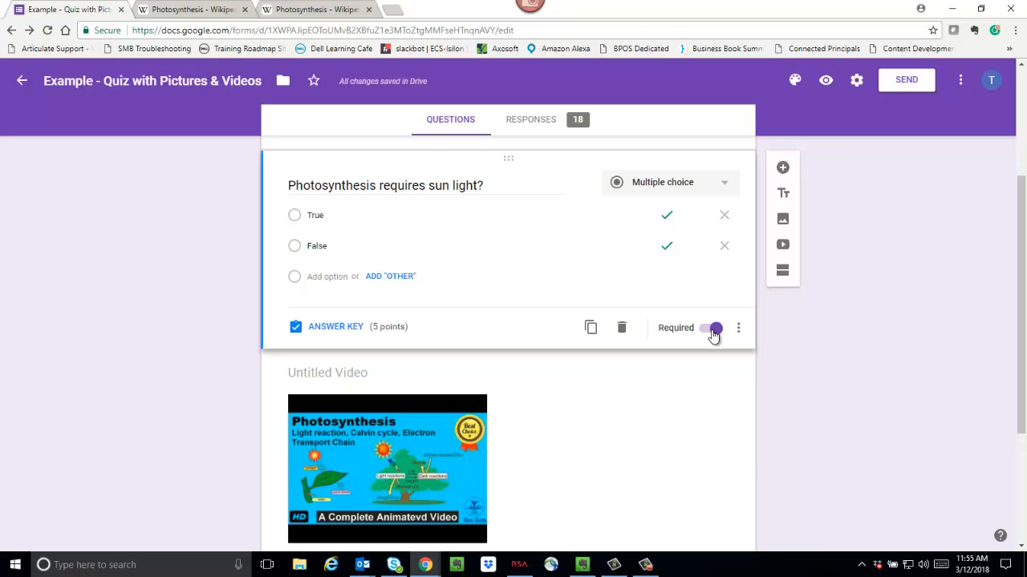
click(711, 333)
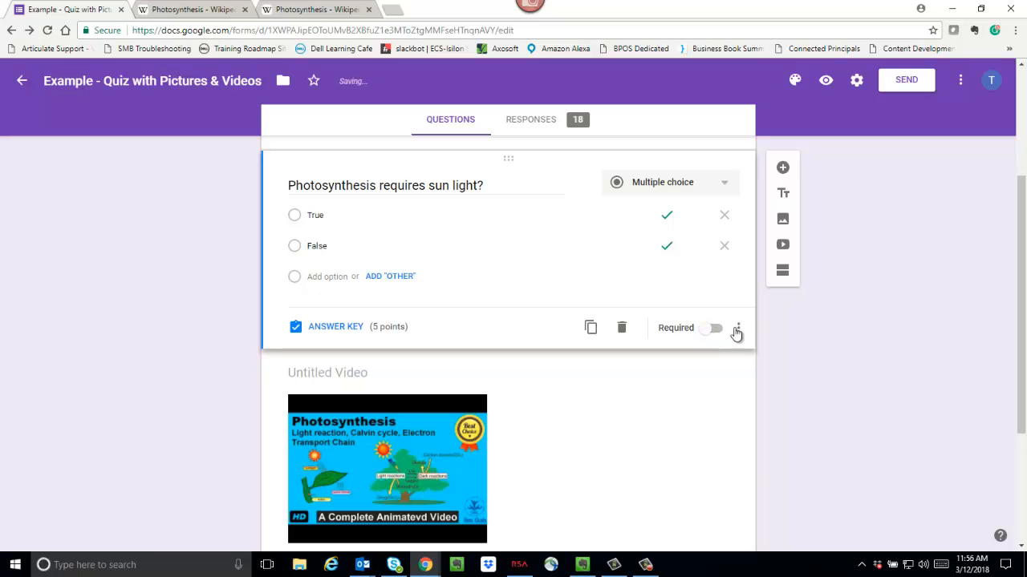
click(738, 329)
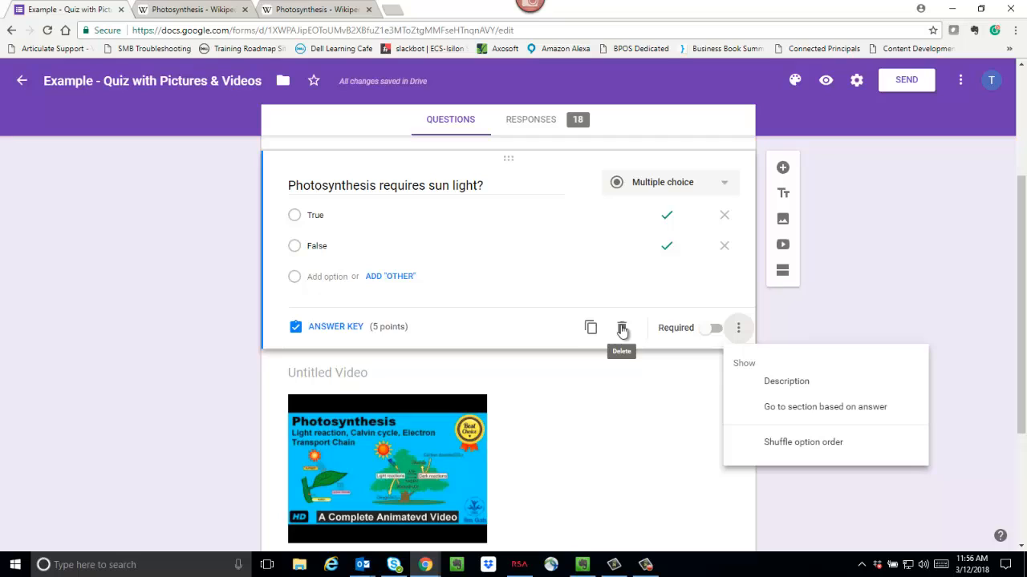
View the summary of the quiz responses with its insights and total points distribution
scroll(619, 330, up, 3)
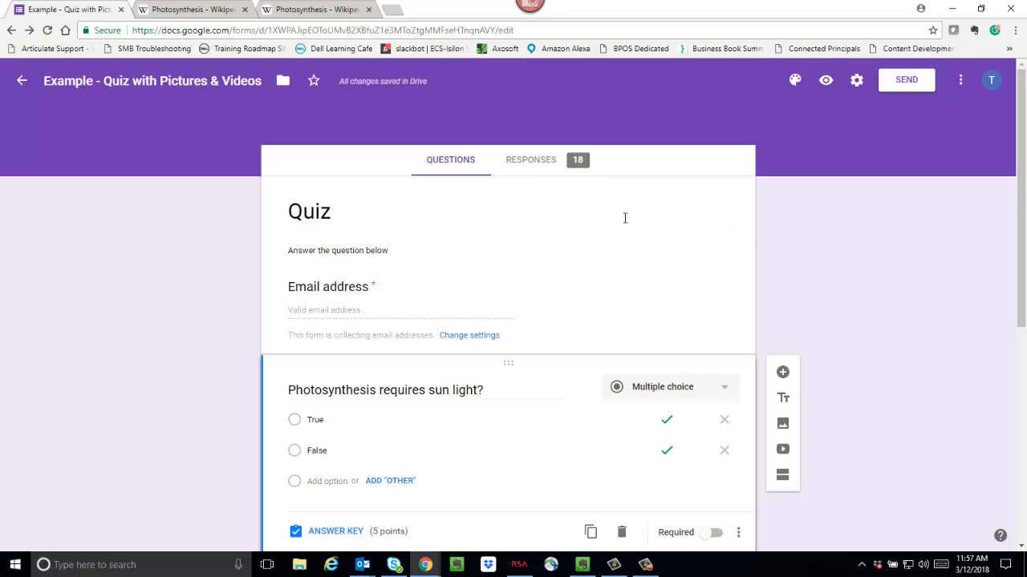
click(528, 162)
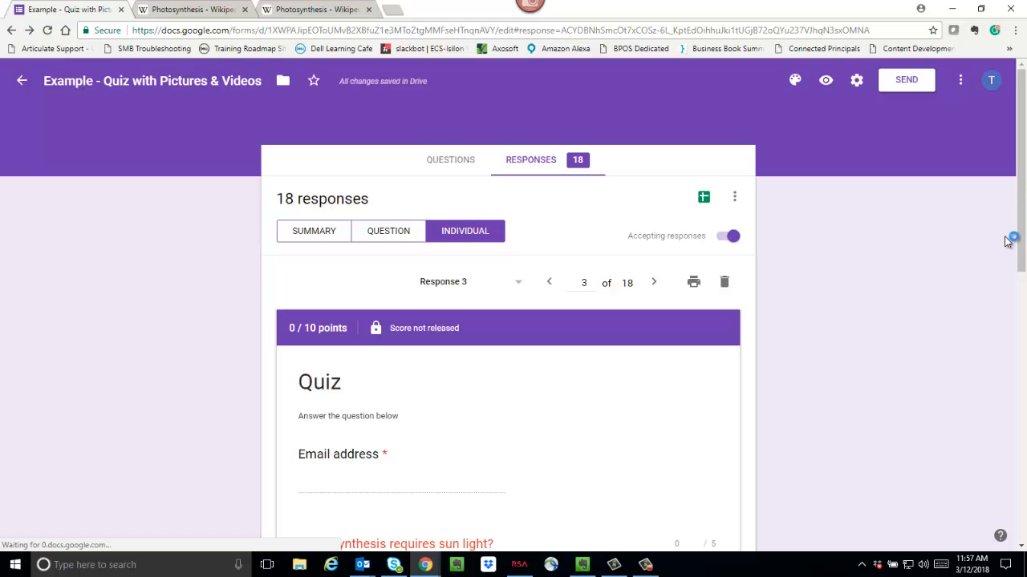
scroll(1020, 243, down, 1)
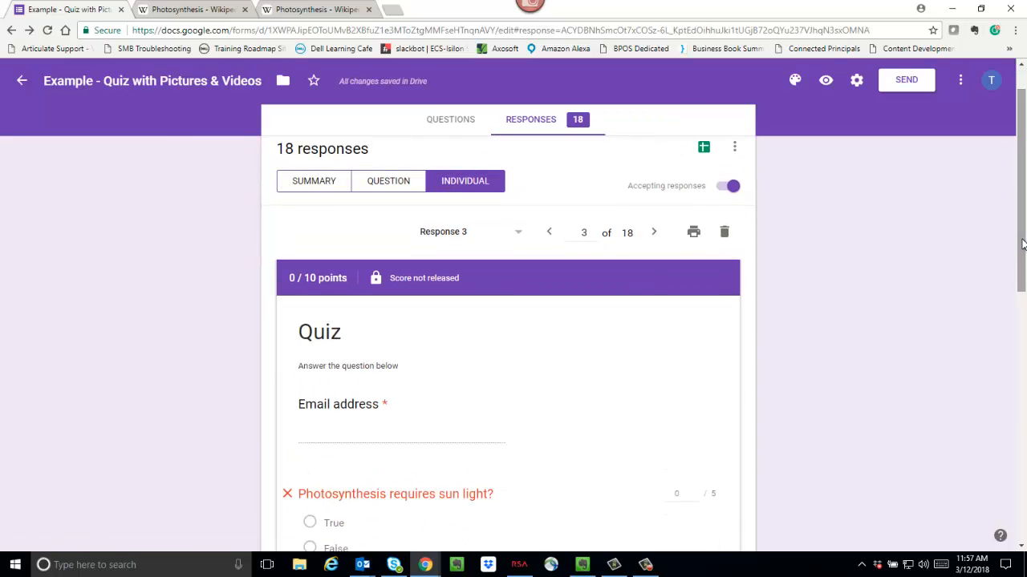
click(321, 185)
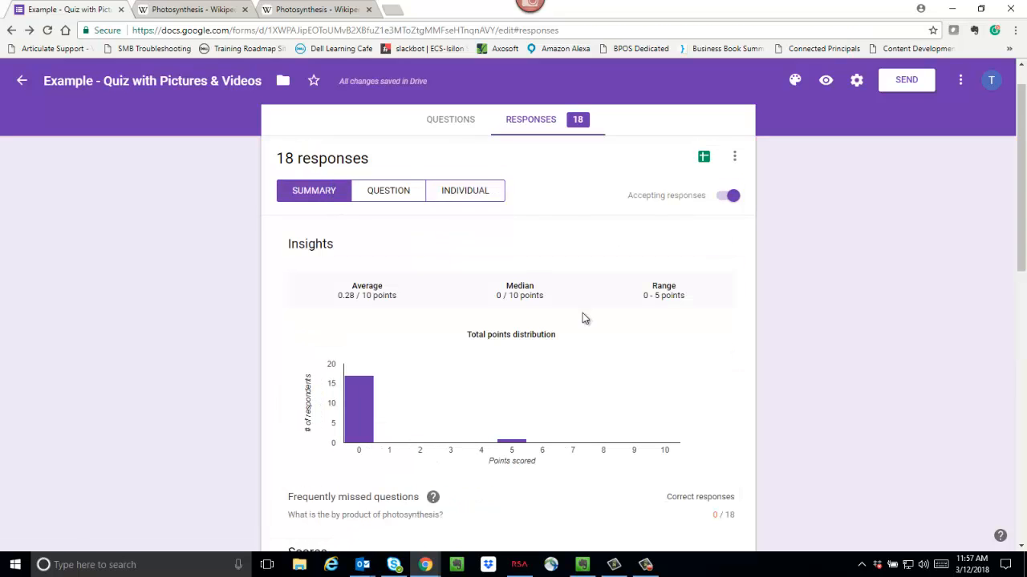
drag(1021, 193, 1021, 154)
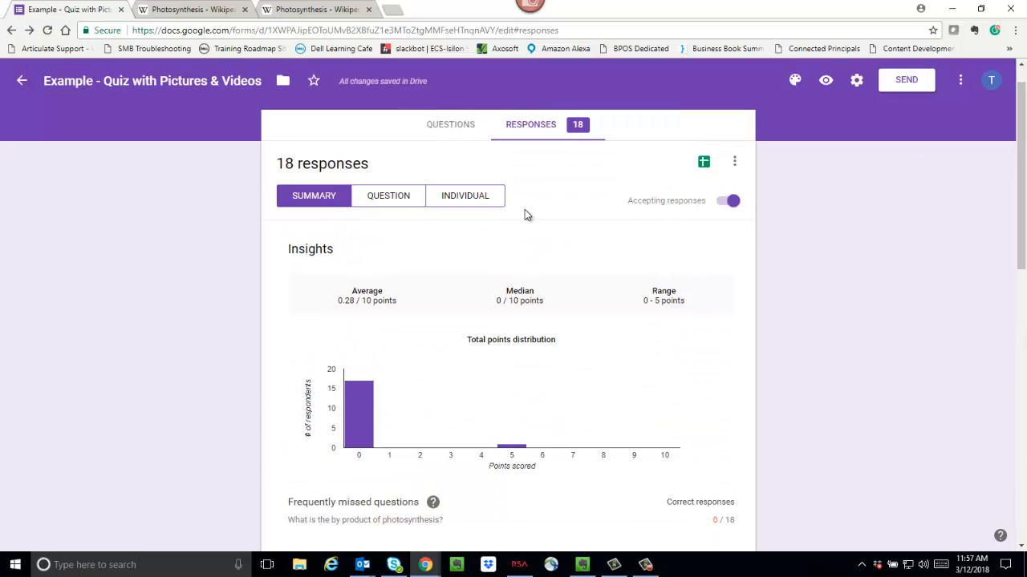
Review the responses grouped by question, switching between the sun light and by-product questions
click(392, 207)
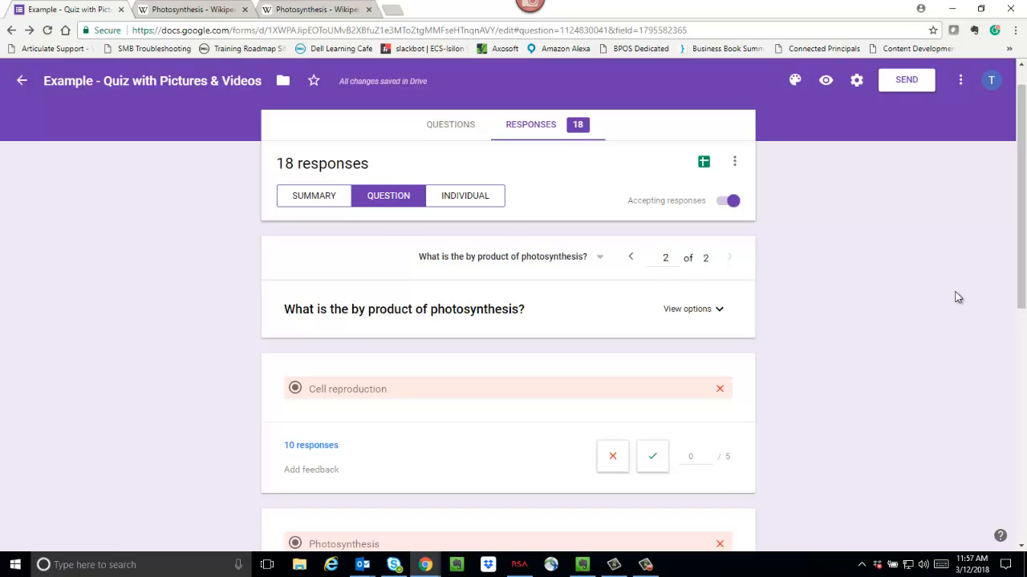
drag(1023, 235, 760, 201)
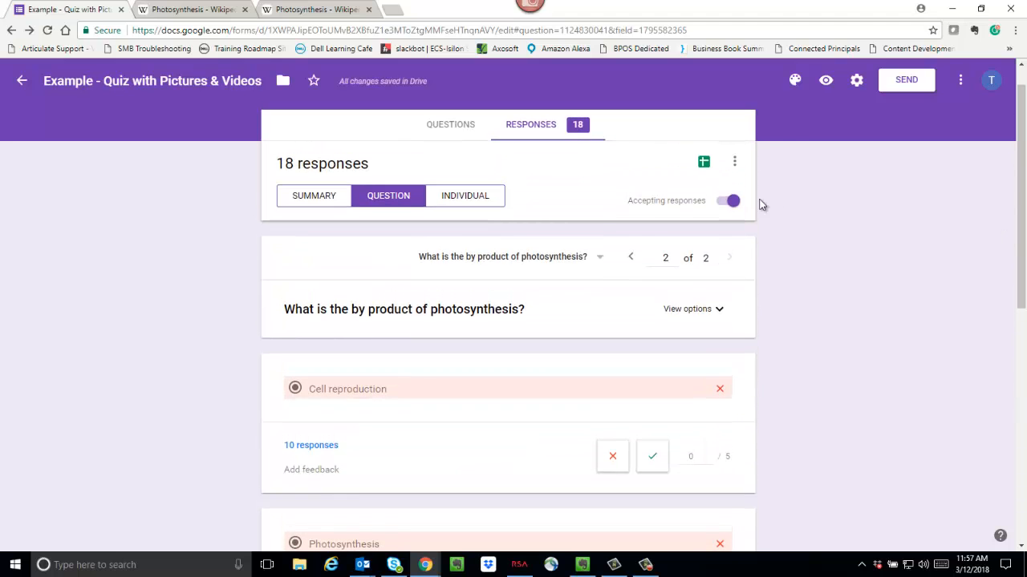
click(630, 258)
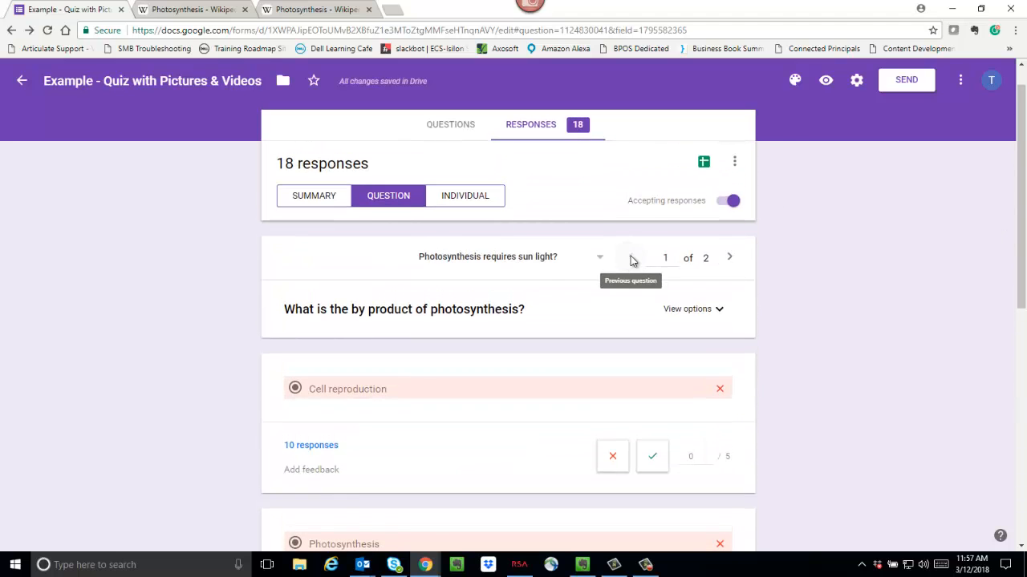
click(728, 259)
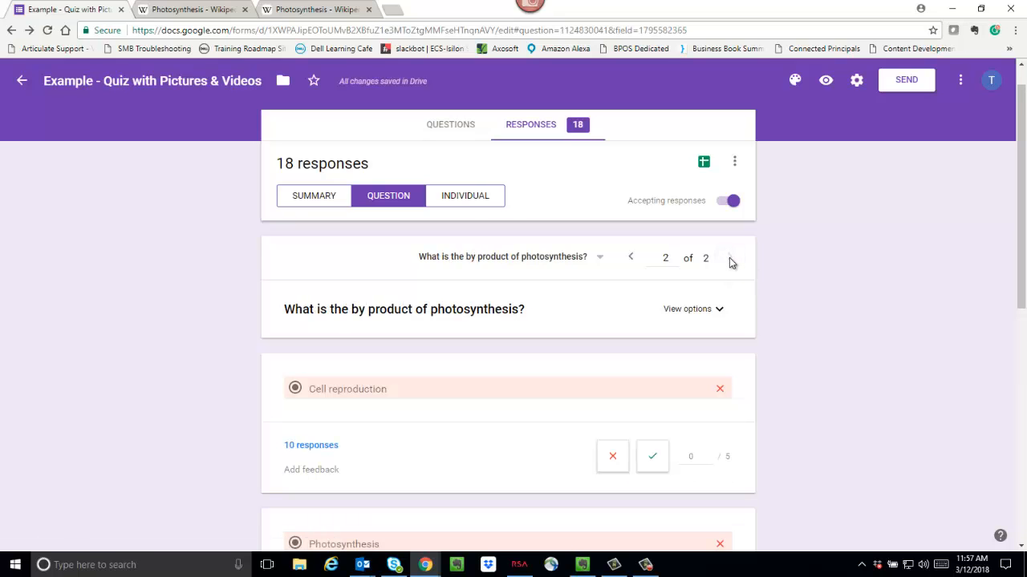
Review the individual quiz responses from response 3 through response 5
click(467, 198)
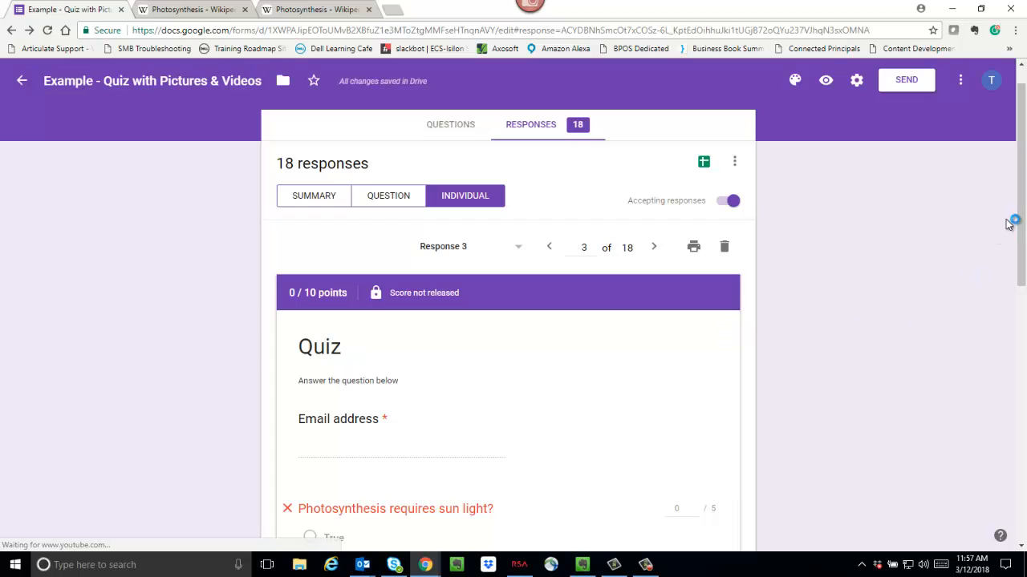
mouse_move(1021, 212)
mouse_down()
mouse_move(1025, 481)
mouse_move(1010, 201)
mouse_up()
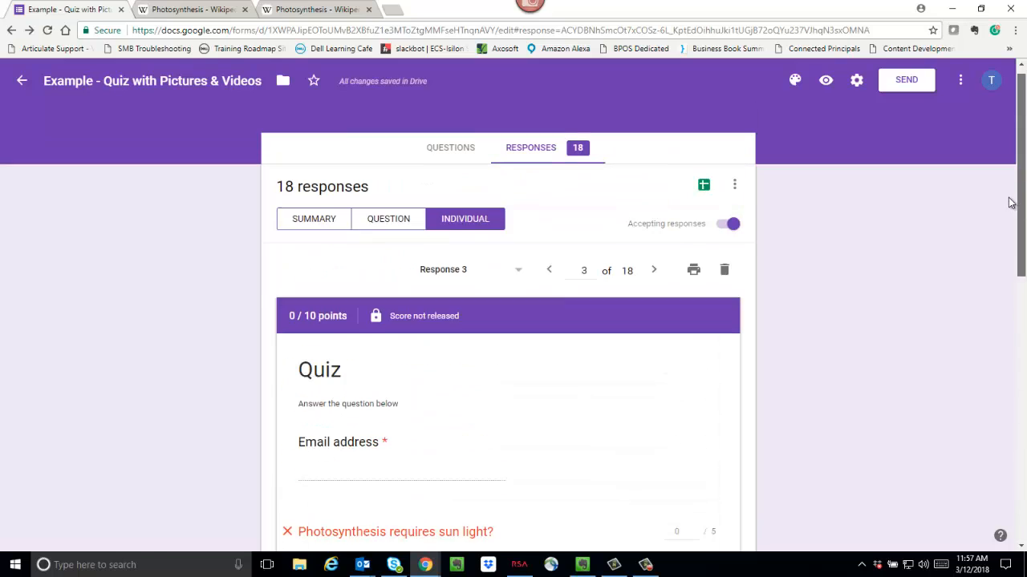
click(653, 271)
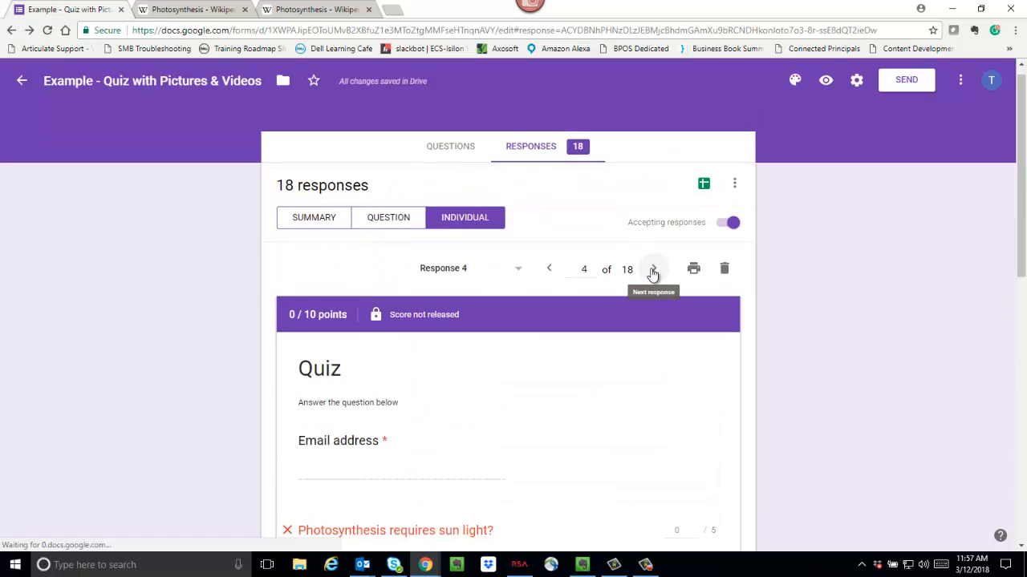
click(654, 271)
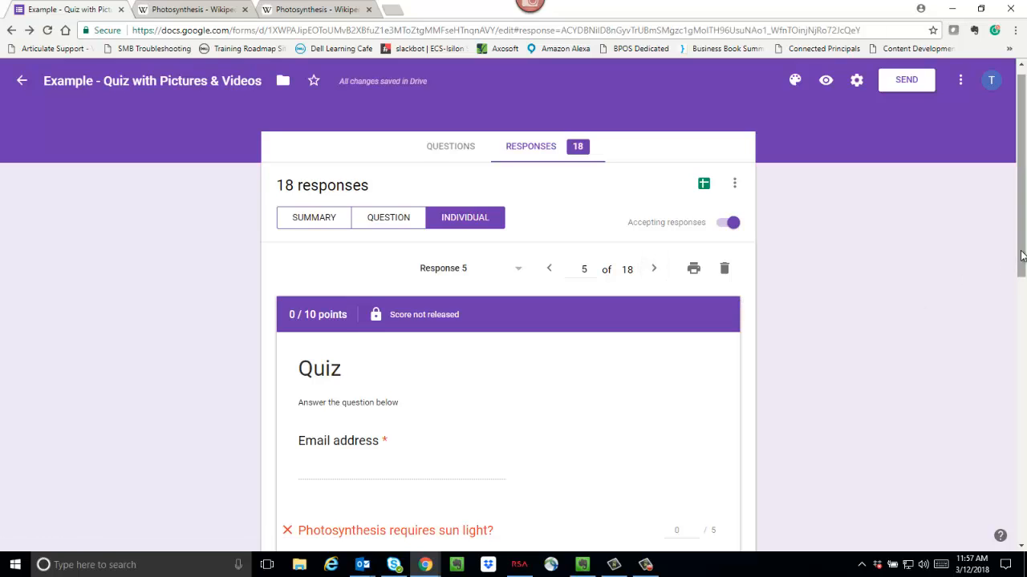
scroll(1006, 268, down, 5)
scroll(1006, 257, up, 5)
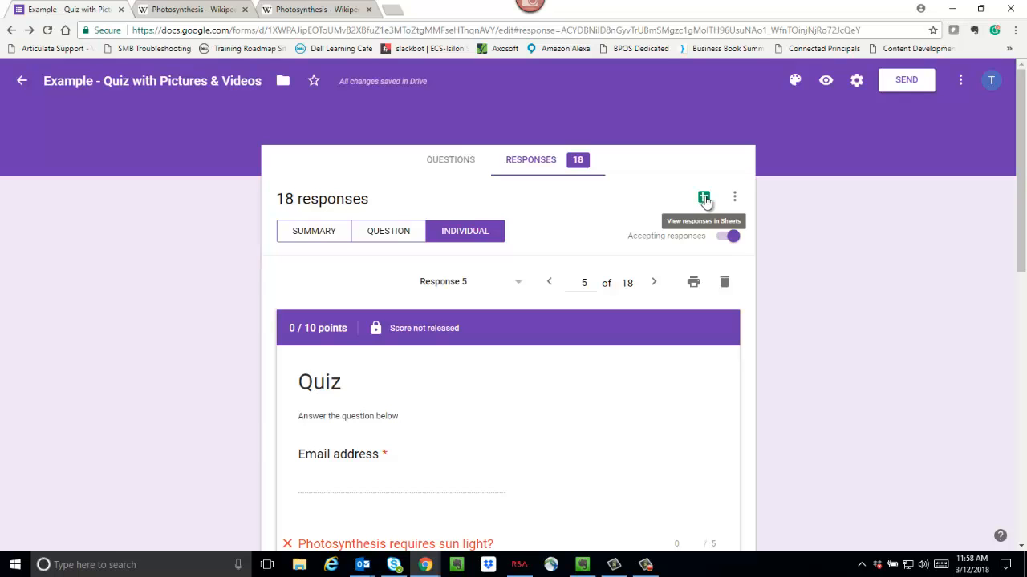
View the responses in the linked spreadsheet, and back in the form look over the available response management options
click(705, 199)
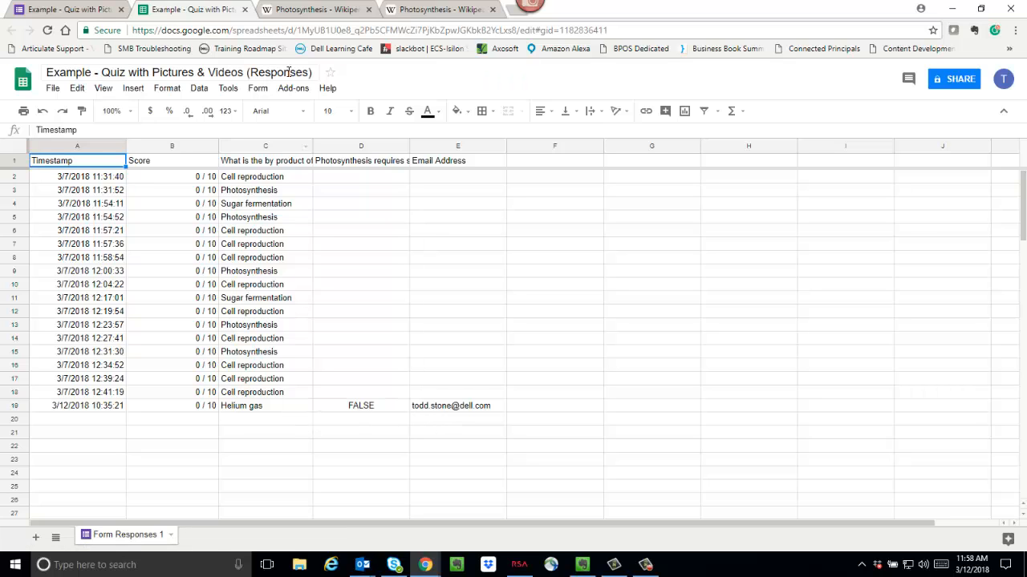
click(73, 11)
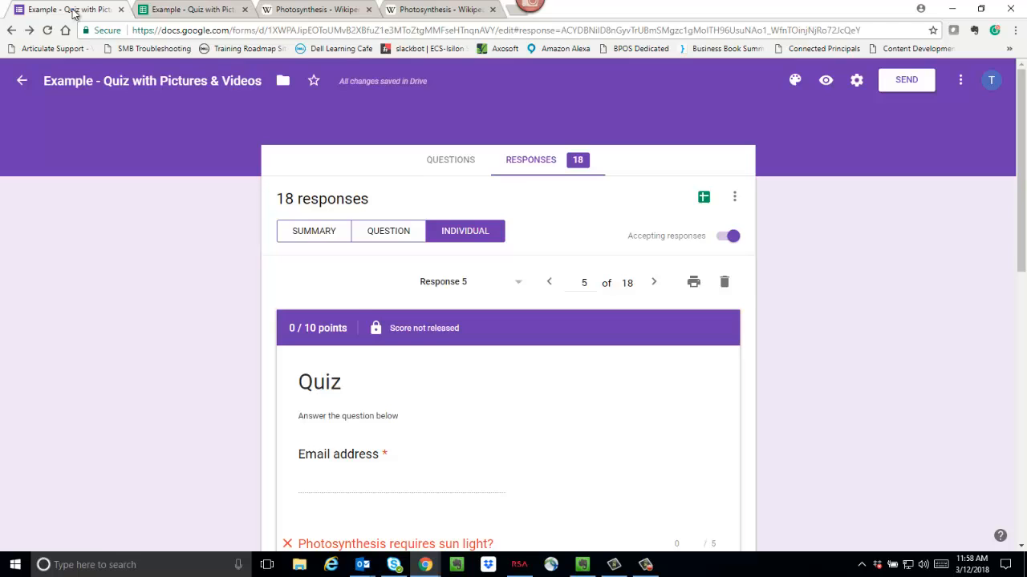
click(733, 195)
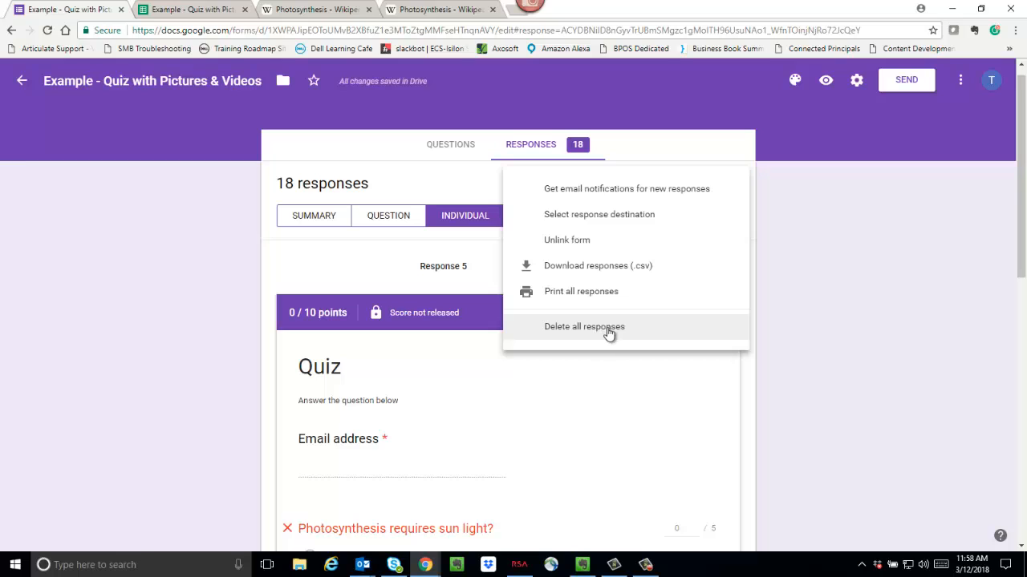
click(832, 217)
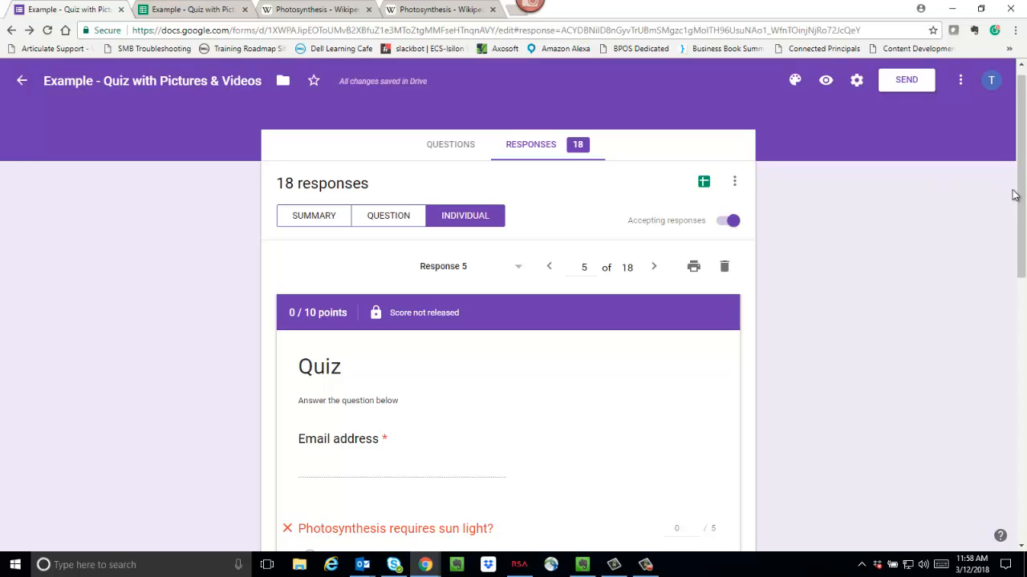
drag(1018, 198, 1022, 232)
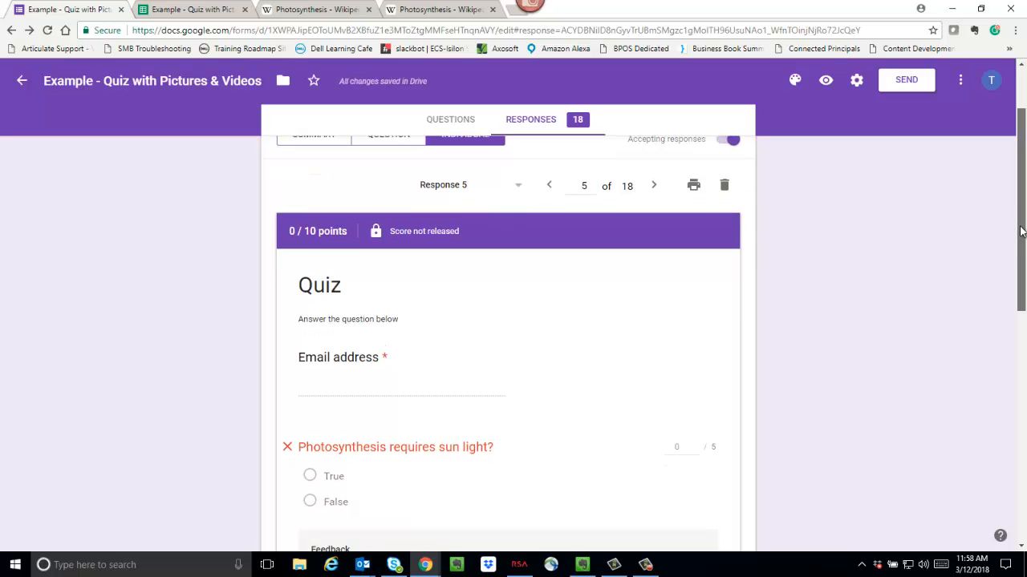